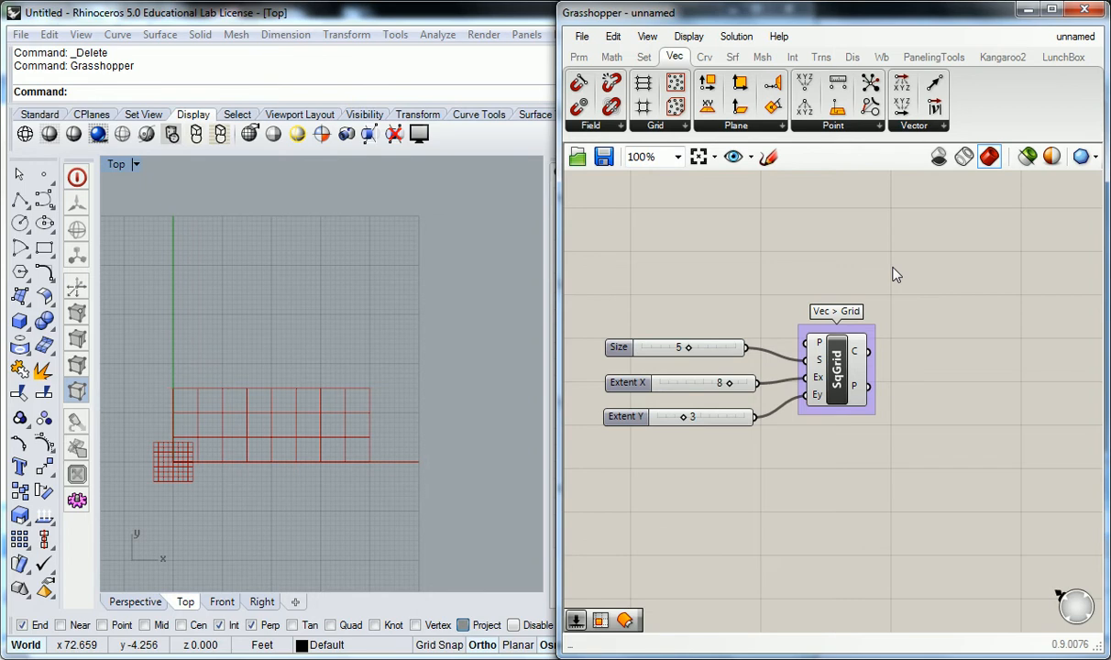
Inspect the data listed for the square grid's Cells and Points outputs.
{"action": "mouse_move", "coordinate": [861, 356]}
{"action": "mouse_move", "coordinate": [860, 390]}
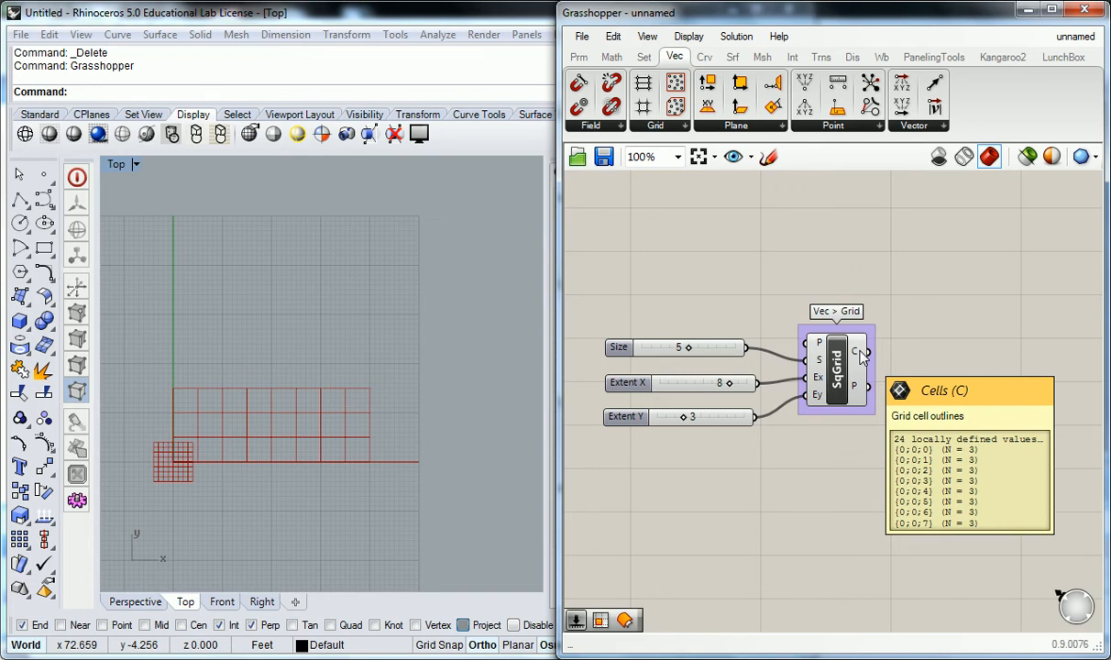
{"action": "mouse_move", "coordinate": [821, 385]}
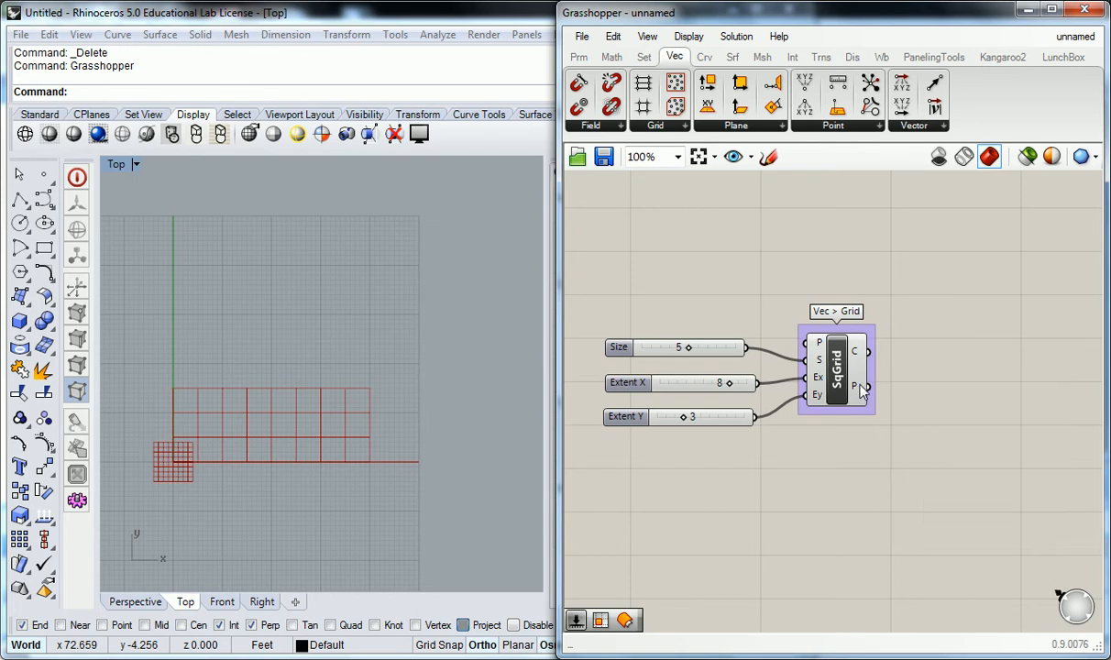
{"action": "mouse_move", "coordinate": [862, 390]}
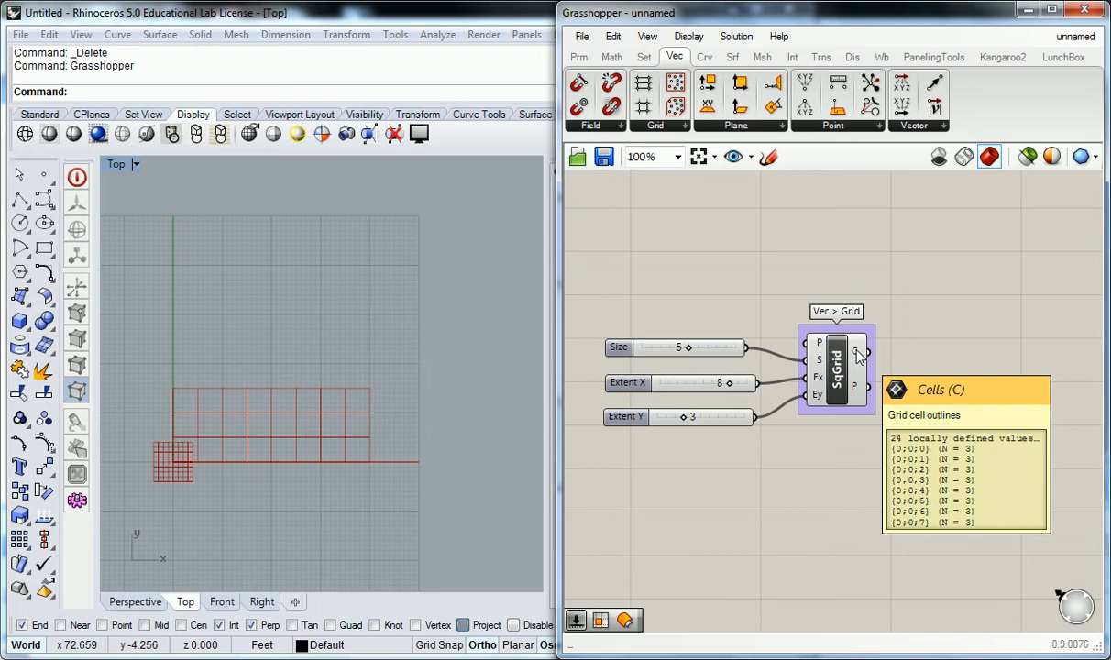
Switch to Windows Explorer, expand the scan1 drive and its MicroRs4 folder to examine the folder hierarchy, and return to Grasshopper.
{"action": "key", "text": "alt+Tab"}
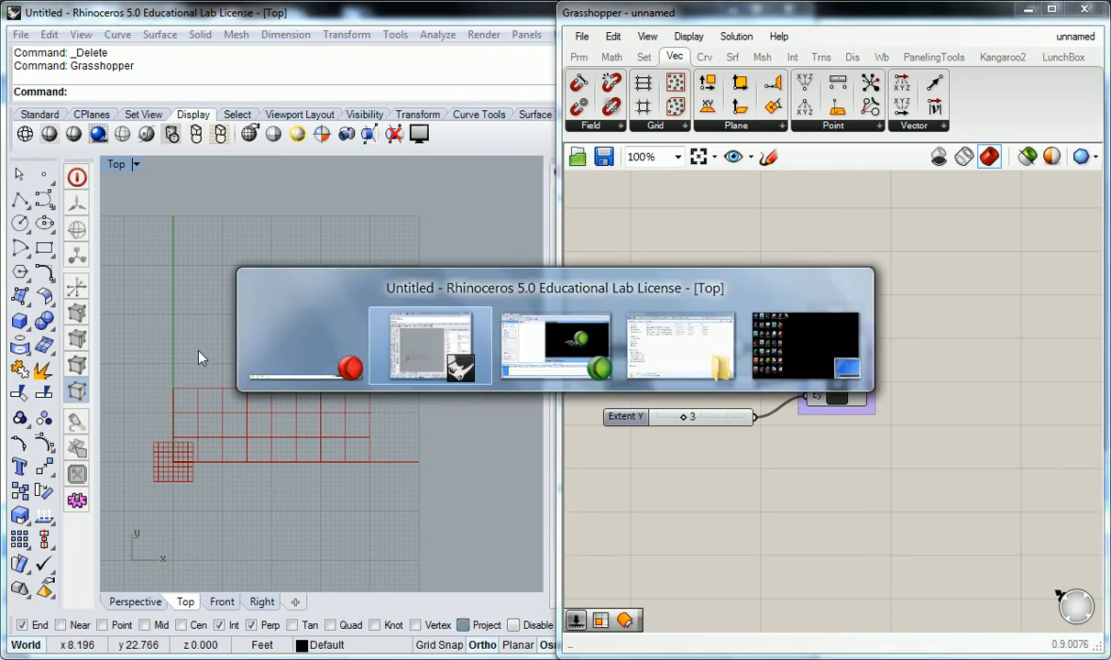
{"action": "left_click", "coordinate": [675, 350]}
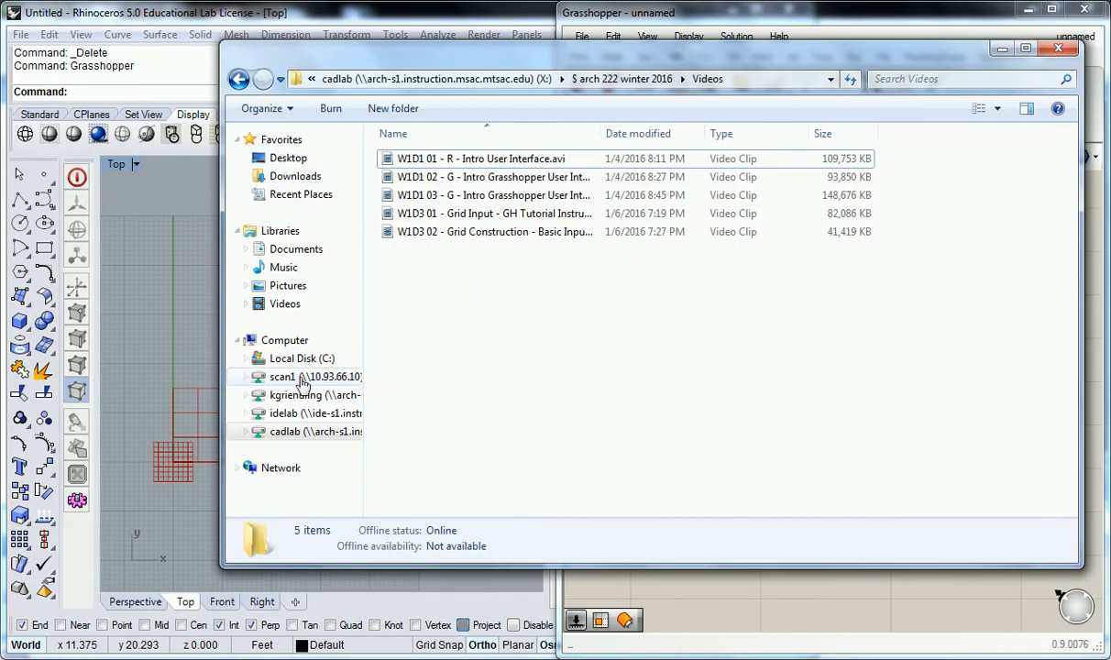
{"action": "left_click", "coordinate": [245, 377]}
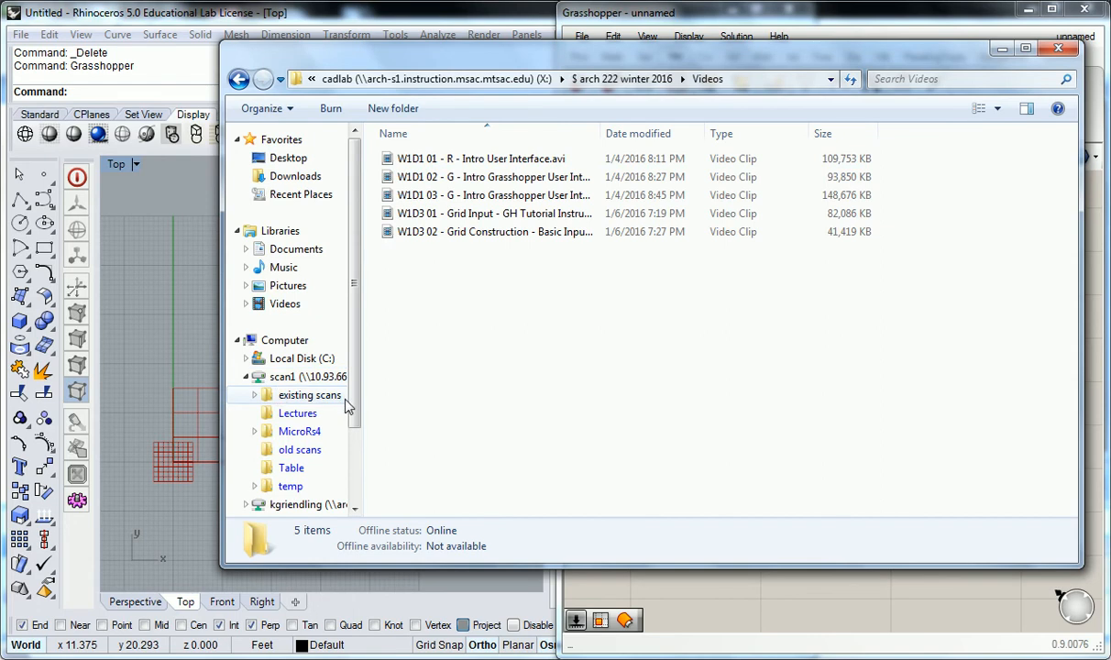
{"action": "left_click", "coordinate": [254, 405]}
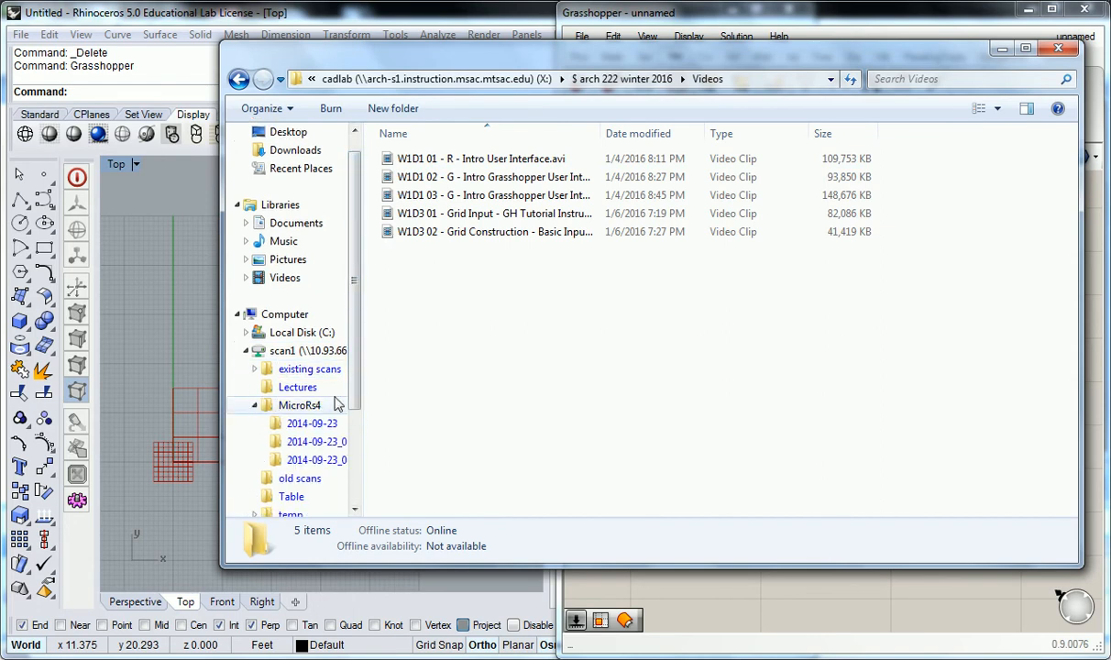
{"action": "left_click_drag", "start_coordinate": [356, 405], "coordinate": [467, 466]}
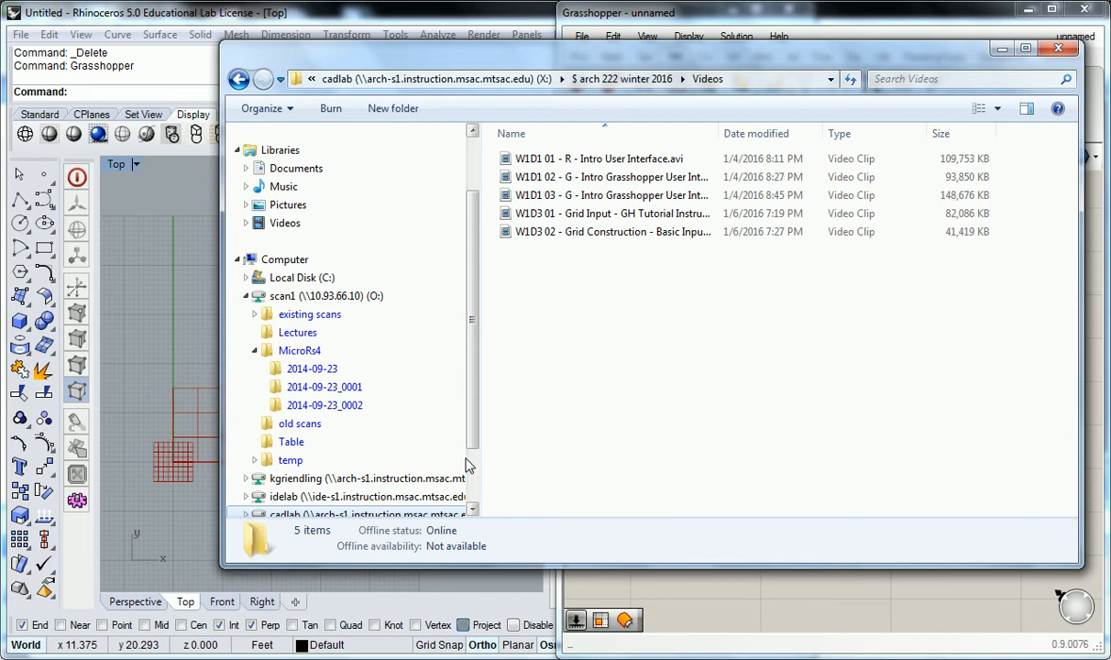
{"action": "left_click", "coordinate": [737, 594]}
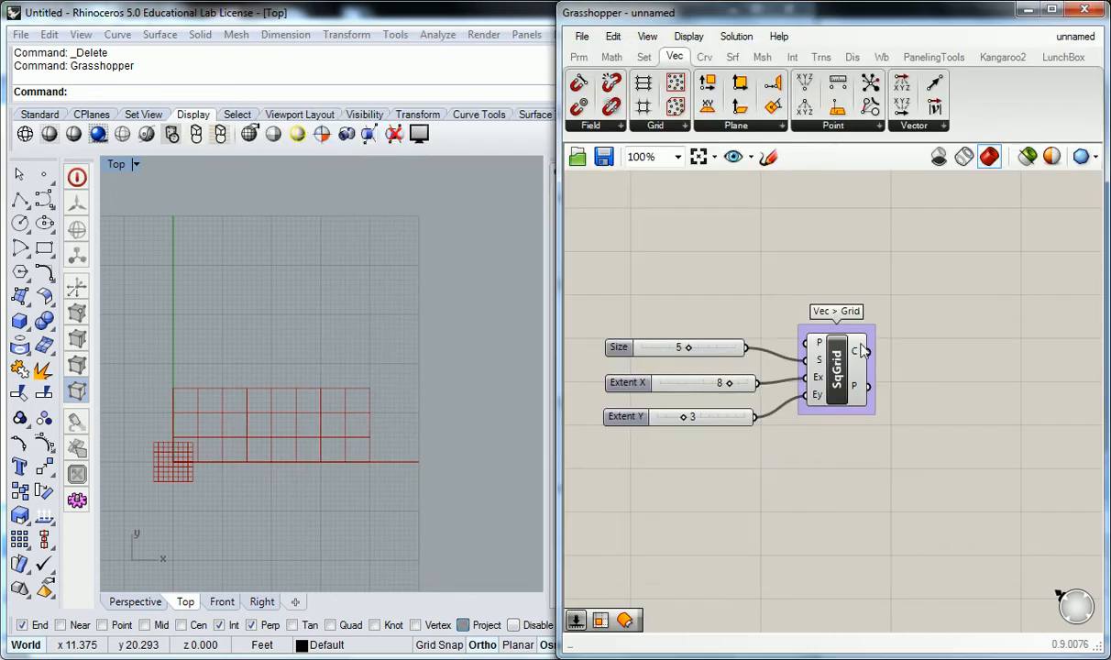
Check the data structure of the grid's Cells output and set the Extent X slider to 6.
{"action": "mouse_move", "coordinate": [858, 355]}
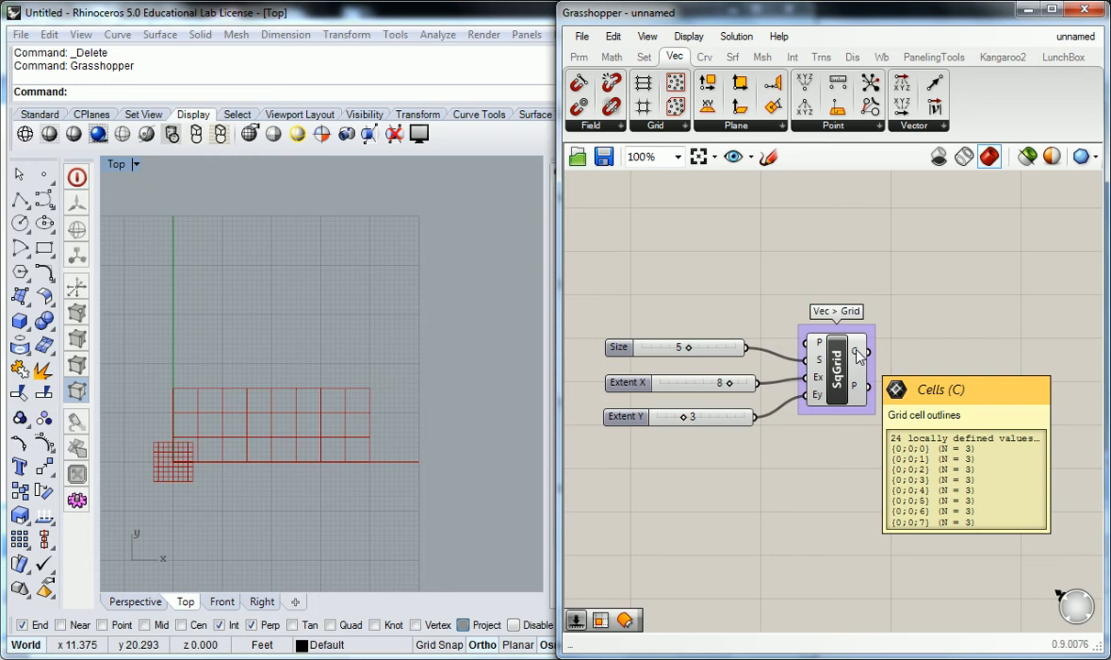
{"action": "mouse_move", "coordinate": [858, 358]}
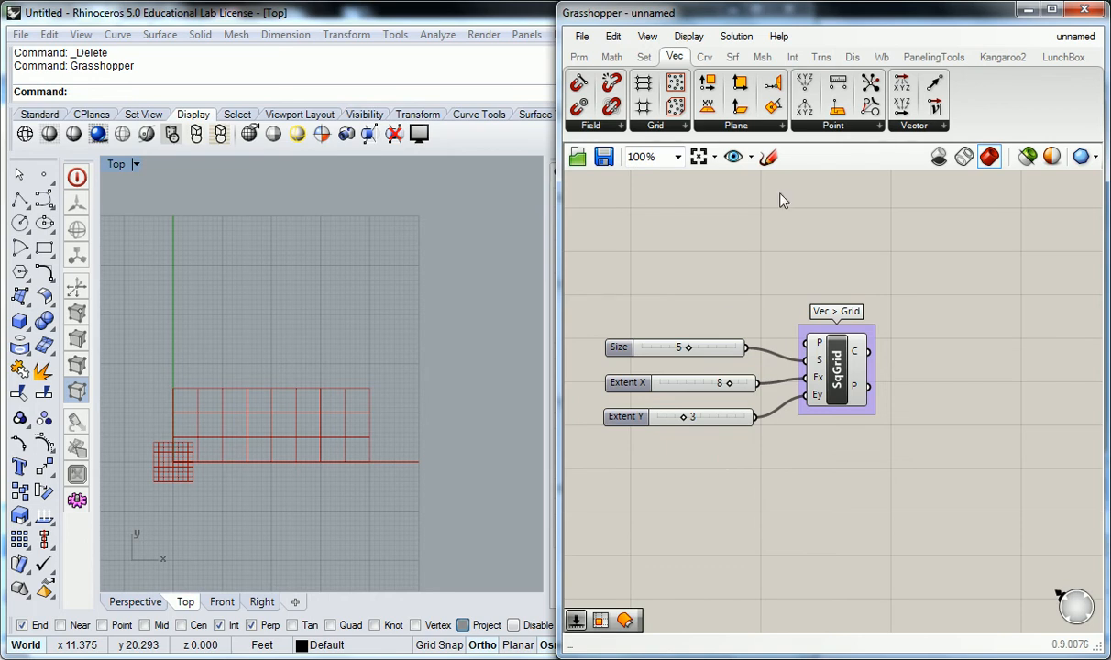
{"action": "left_click_drag", "start_coordinate": [731, 388], "coordinate": [713, 385]}
{"action": "mouse_move", "coordinate": [859, 359]}
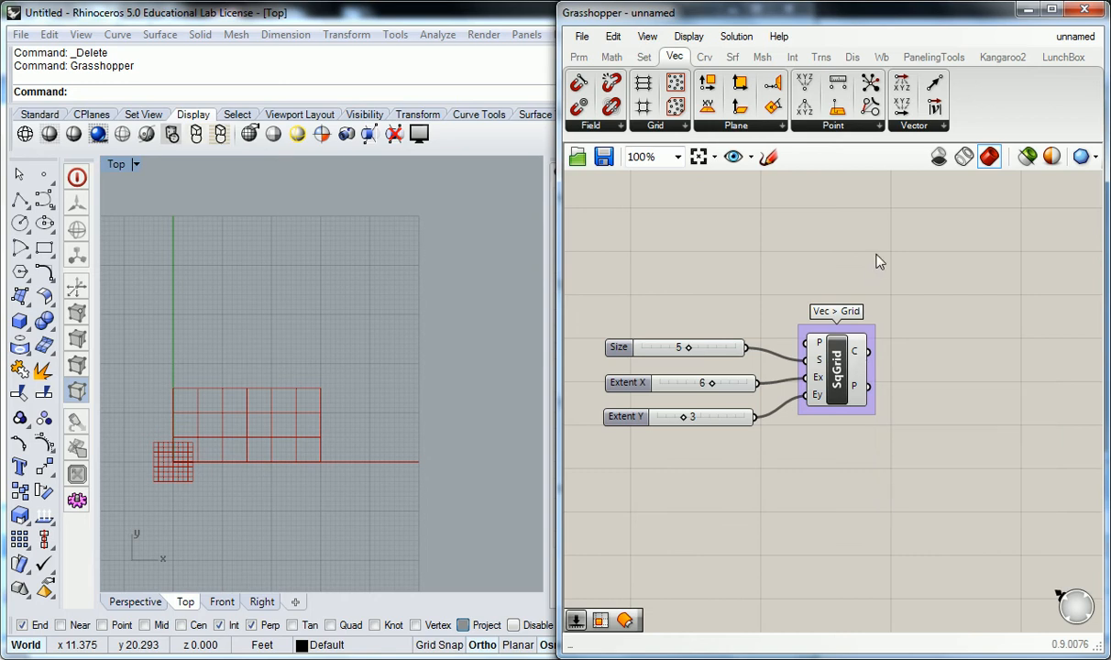
Add a Point List component to the canvas above the square grid component.
{"action": "left_click", "coordinate": [854, 56]}
{"action": "left_click", "coordinate": [928, 124]}
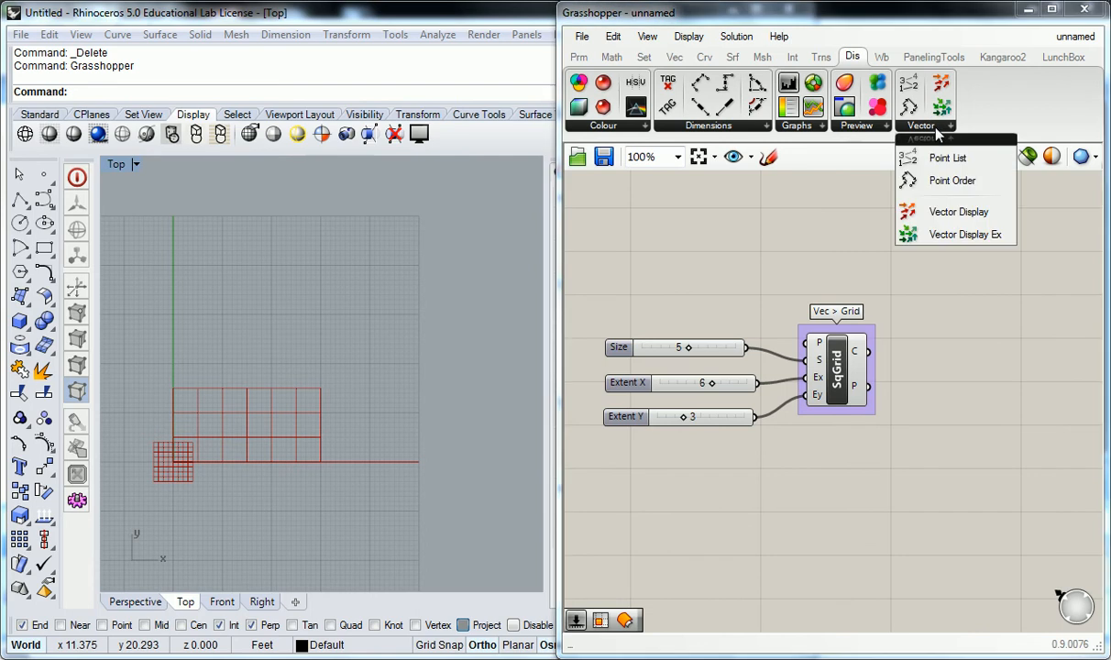
{"action": "left_click_drag", "start_coordinate": [948, 159], "coordinate": [988, 259]}
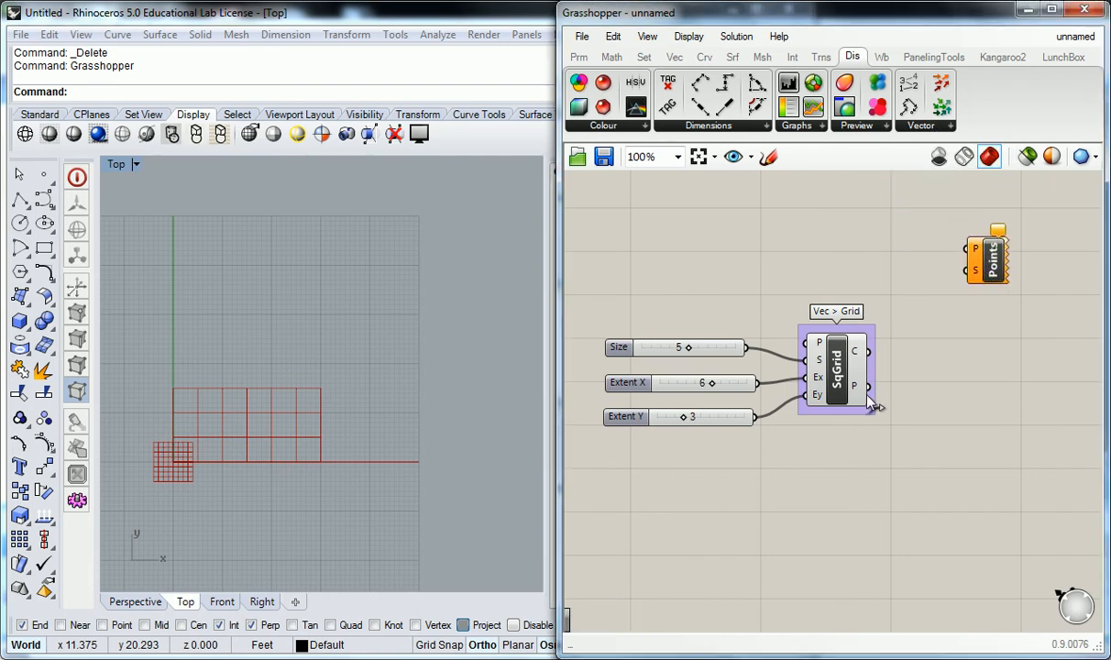
{"action": "right_click_drag", "start_coordinate": [839, 243], "coordinate": [825, 289]}
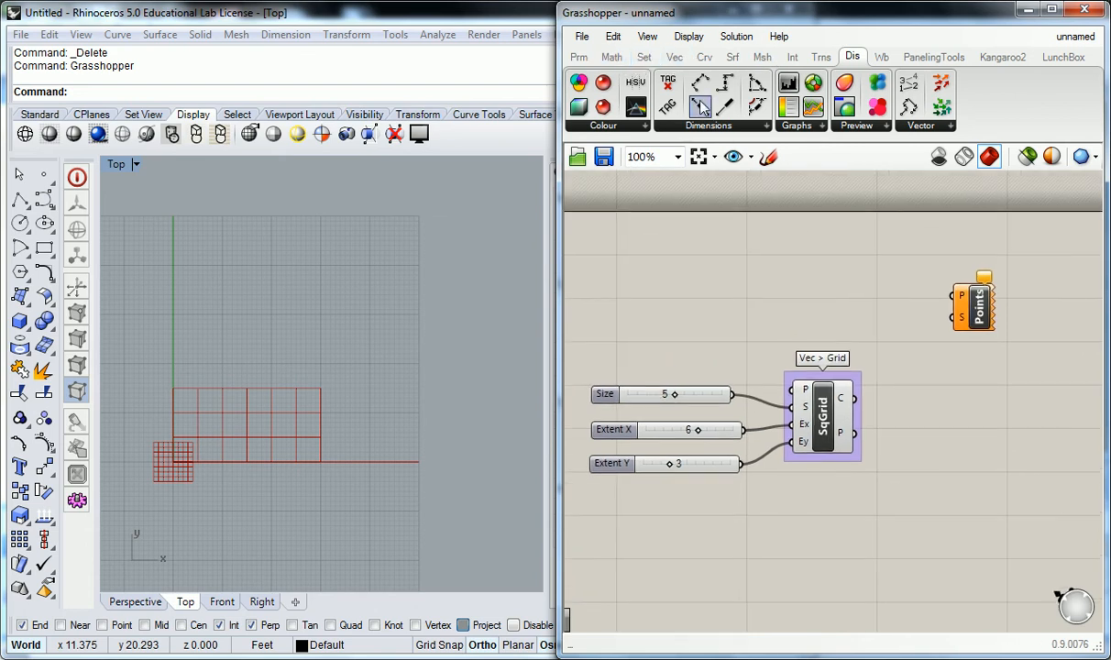
Add an Area component beside Point List, feed the grid's Cells output into its geometry input, and turn off its preview.
{"action": "left_click", "coordinate": [731, 57]}
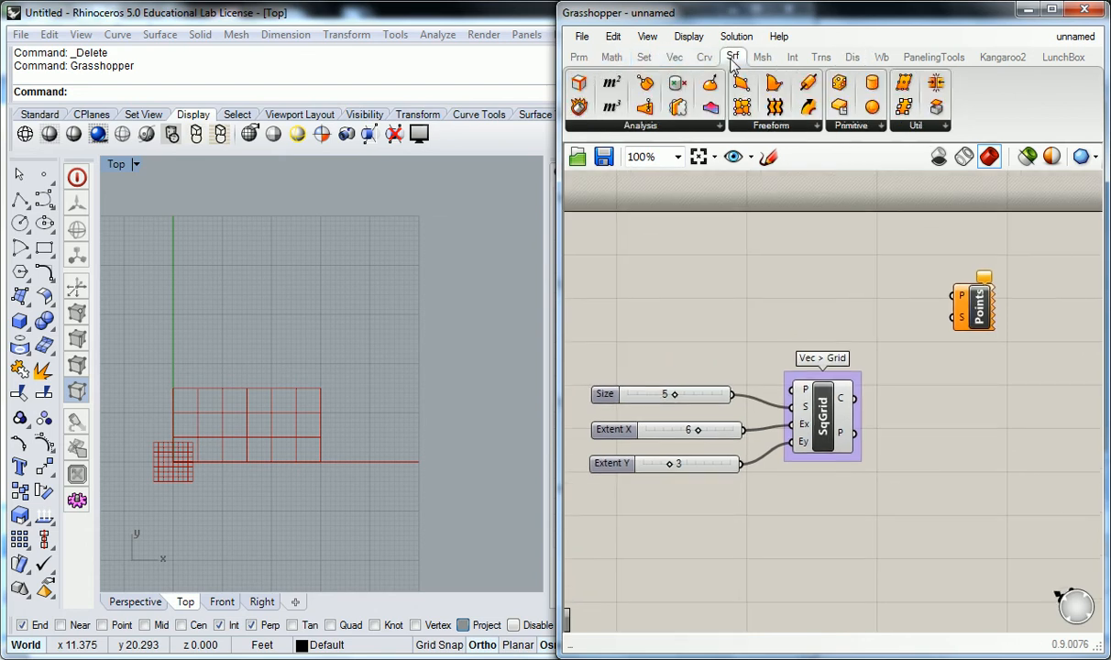
{"action": "left_click", "coordinate": [689, 129]}
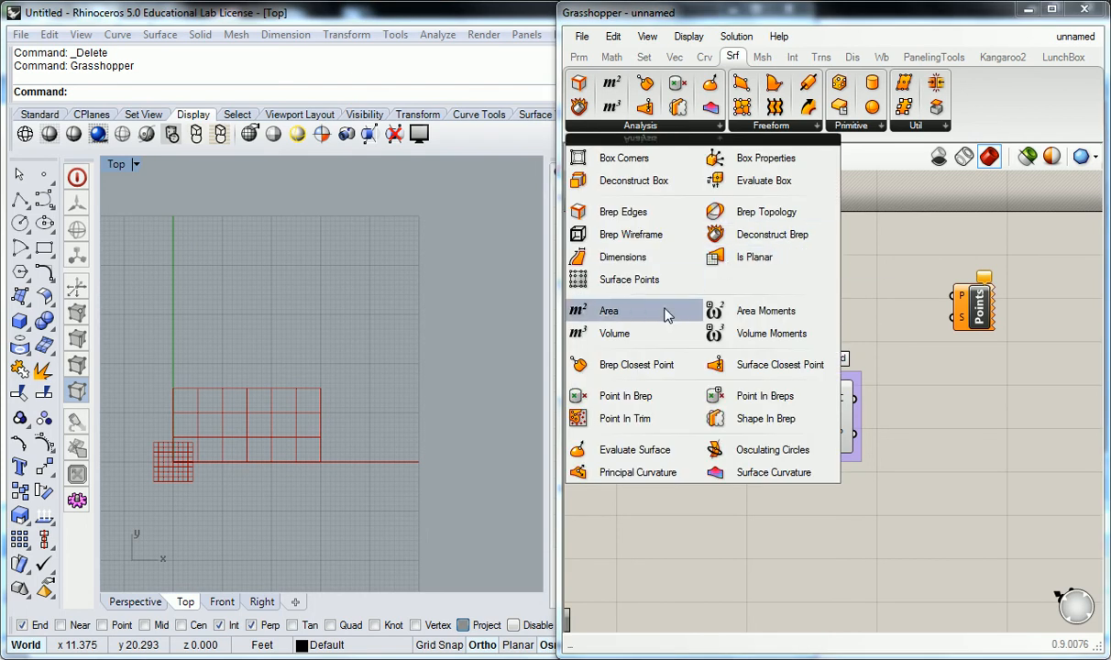
{"action": "left_click_drag", "start_coordinate": [608, 312], "coordinate": [869, 297]}
{"action": "left_click_drag", "start_coordinate": [855, 397], "coordinate": [888, 291]}
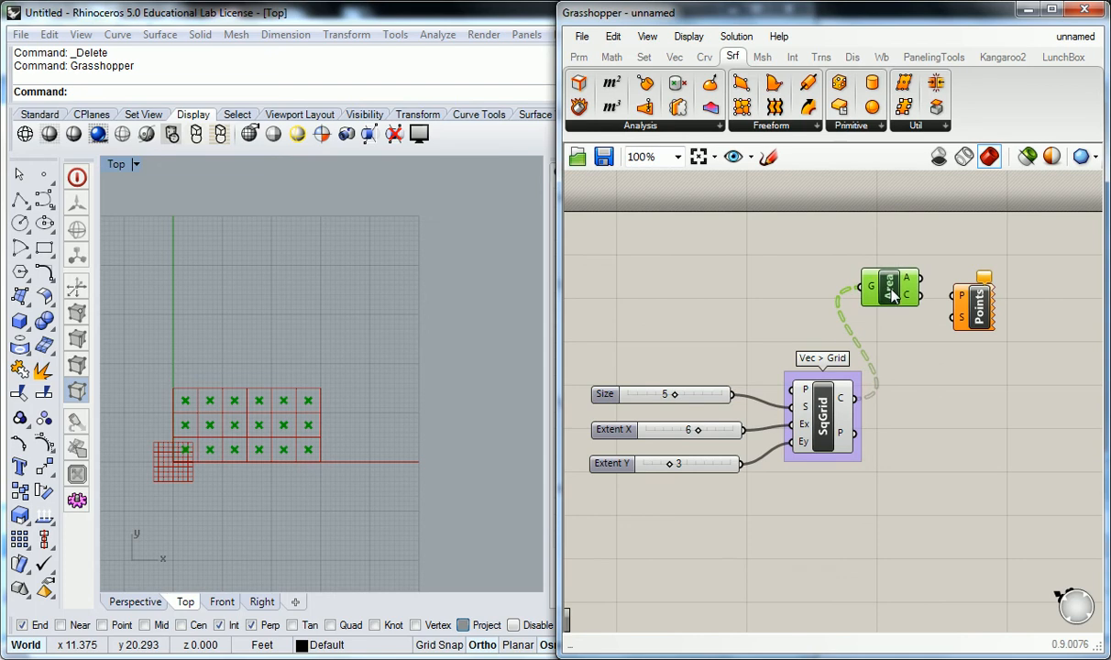
{"action": "right_click", "coordinate": [885, 289]}
{"action": "left_click", "coordinate": [931, 325]}
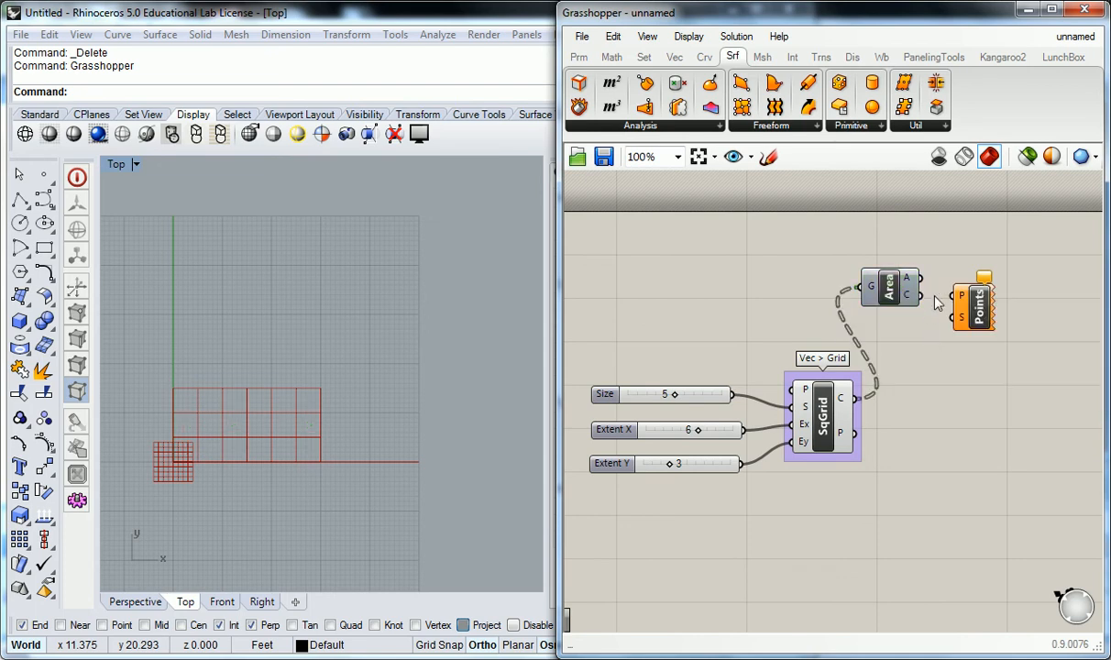
Connect the Area component's centroid output to the Point List's points input.
{"action": "left_click_drag", "start_coordinate": [919, 294], "coordinate": [948, 303]}
{"action": "right_click_drag", "start_coordinate": [298, 370], "coordinate": [326, 323]}
{"action": "scroll", "coordinate": [275, 363], "scroll_direction": "up", "scroll_amount": 8}
{"action": "right_click_drag", "start_coordinate": [289, 419], "coordinate": [332, 365]}
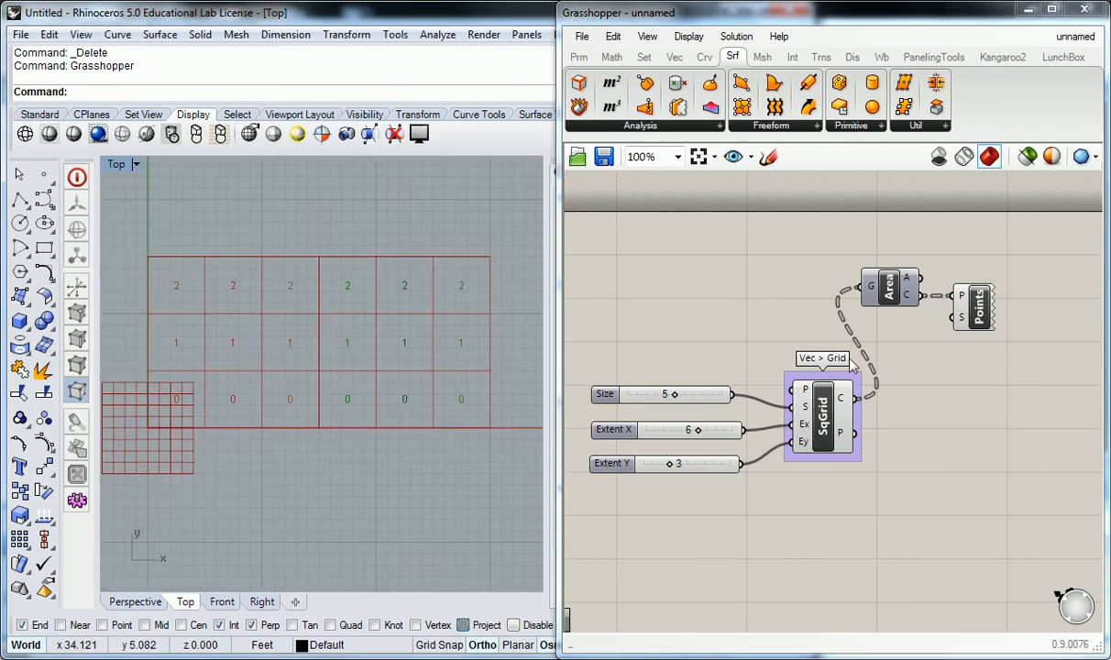
Create a number slider with a range of 0 to 6, set at 3, and connect it to the Point List's size input.
{"action": "double_click", "coordinate": [733, 313]}
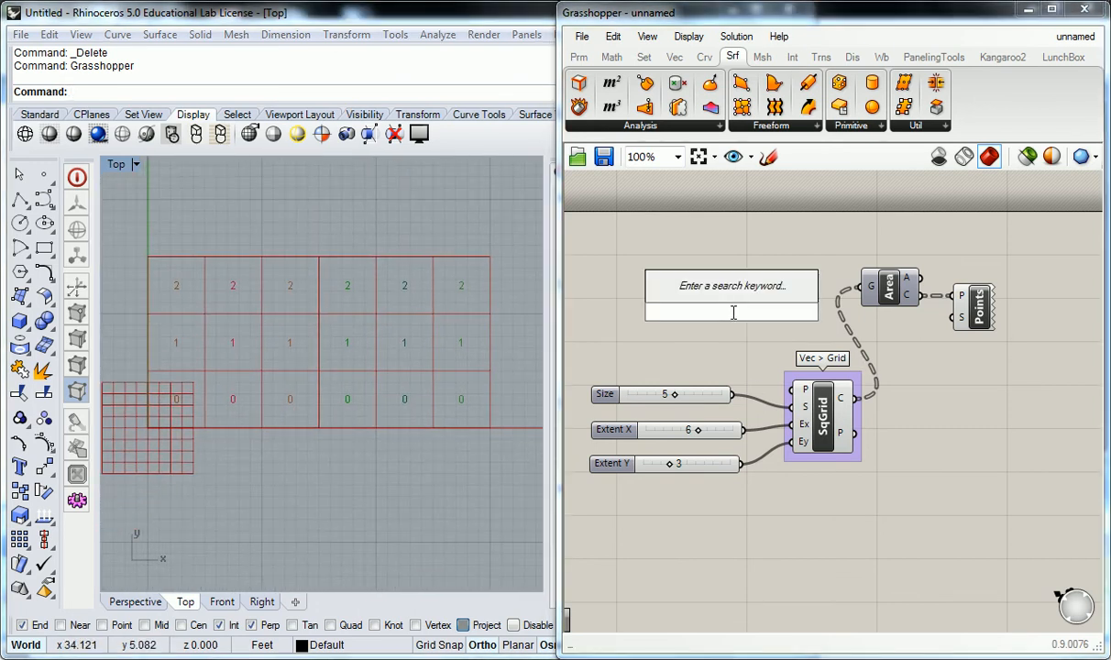
{"action": "type", "text": "0<1<"}
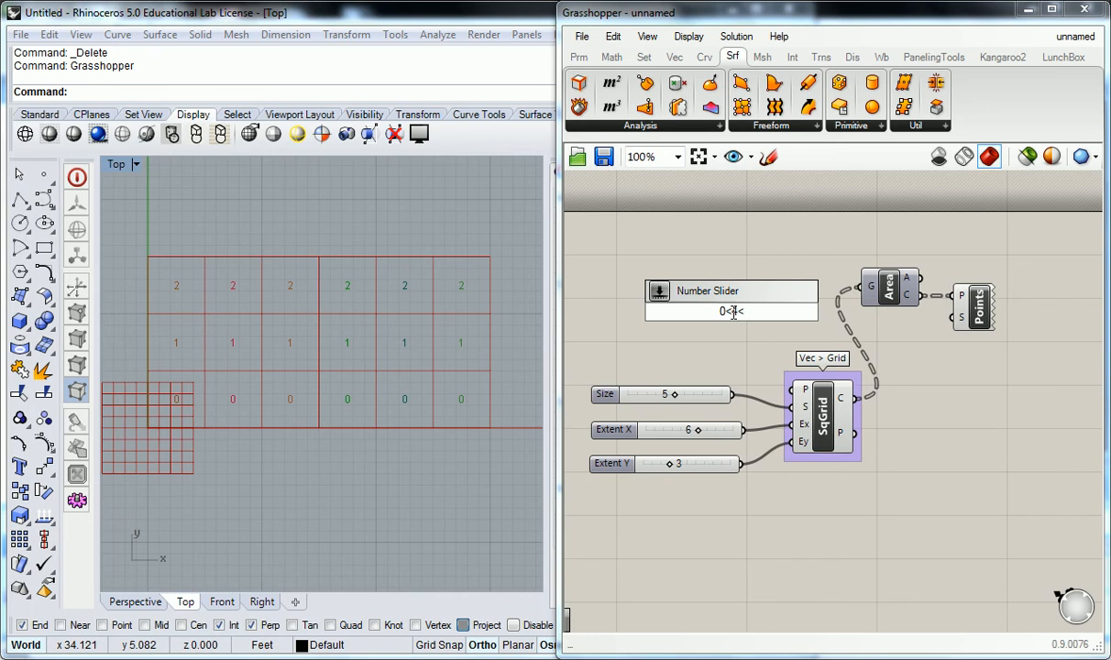
{"action": "type", "text": "6"}
{"action": "key", "text": "Return"}
{"action": "left_click_drag", "start_coordinate": [760, 313], "coordinate": [950, 317]}
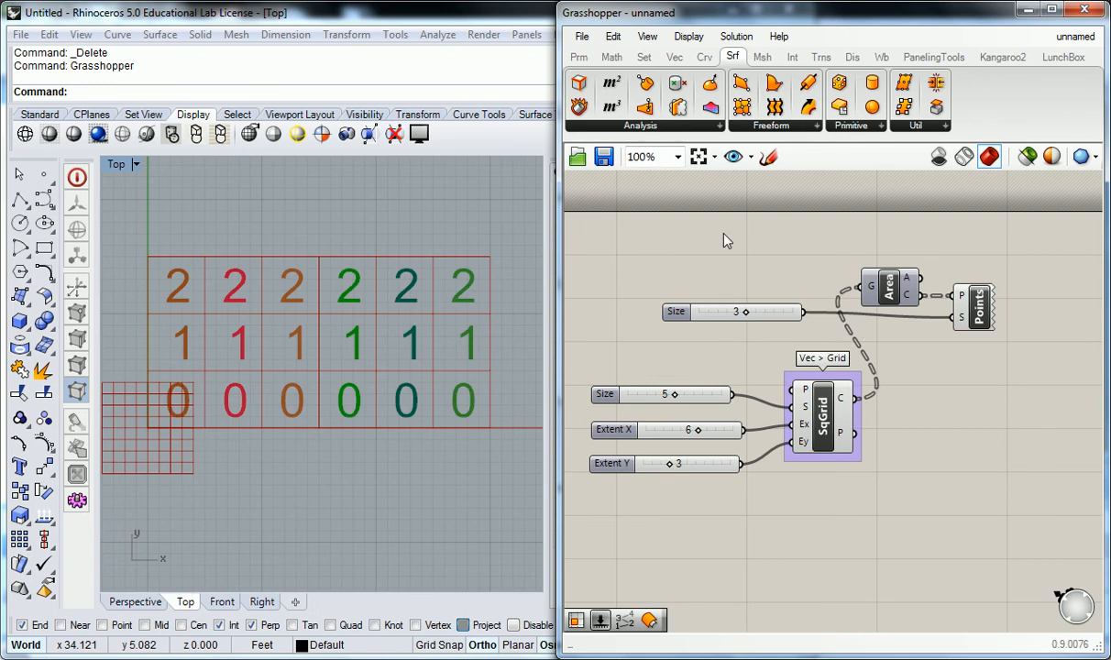
Group the label size slider, Area and Point List components, and move the group farther above the grid component.
{"action": "left_click_drag", "start_coordinate": [976, 244], "coordinate": [768, 211]}
{"action": "key", "text": "ctrl+g"}
{"action": "left_click", "coordinate": [767, 284]}
{"action": "scroll", "coordinate": [854, 299], "scroll_direction": "down", "scroll_amount": 2}
{"action": "scroll", "coordinate": [836, 325], "scroll_direction": "up", "scroll_amount": 2}
{"action": "right_click_drag", "start_coordinate": [839, 337], "coordinate": [830, 388]}
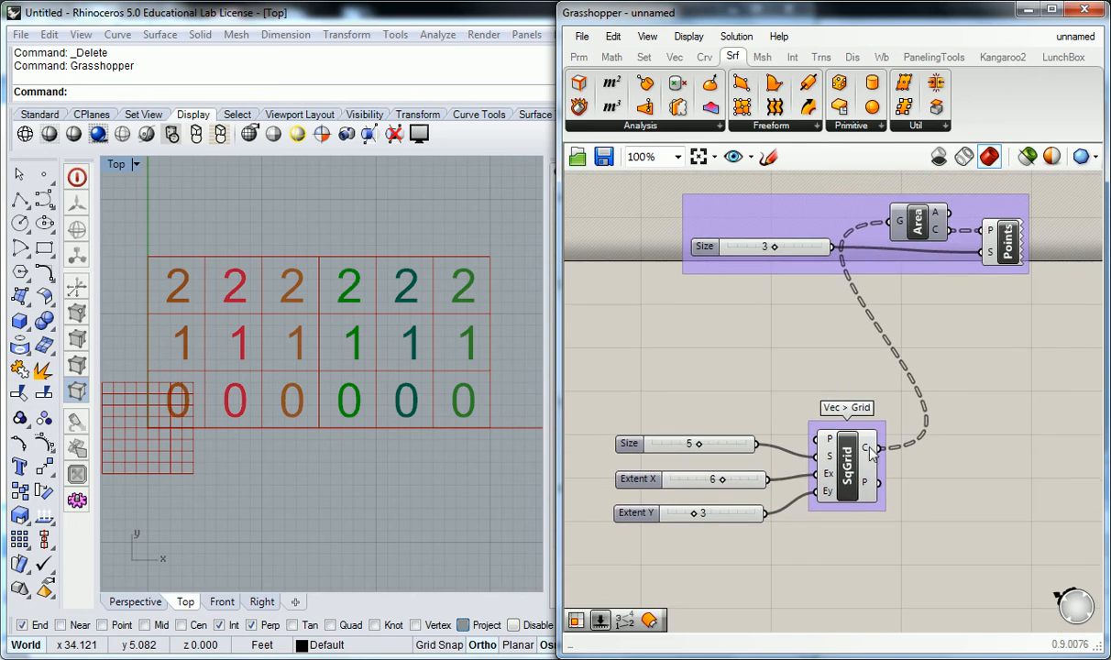
Set the grid's Extent Y slider to 6 and its Extent X slider to 9.
{"action": "right_click", "coordinate": [698, 341]}
{"action": "left_click_drag", "start_coordinate": [697, 517], "coordinate": [720, 519]}
{"action": "left_click", "coordinate": [467, 335]}
{"action": "scroll", "coordinate": [468, 335], "scroll_direction": "down", "scroll_amount": 6}
{"action": "right_click_drag", "start_coordinate": [463, 315], "coordinate": [412, 368]}
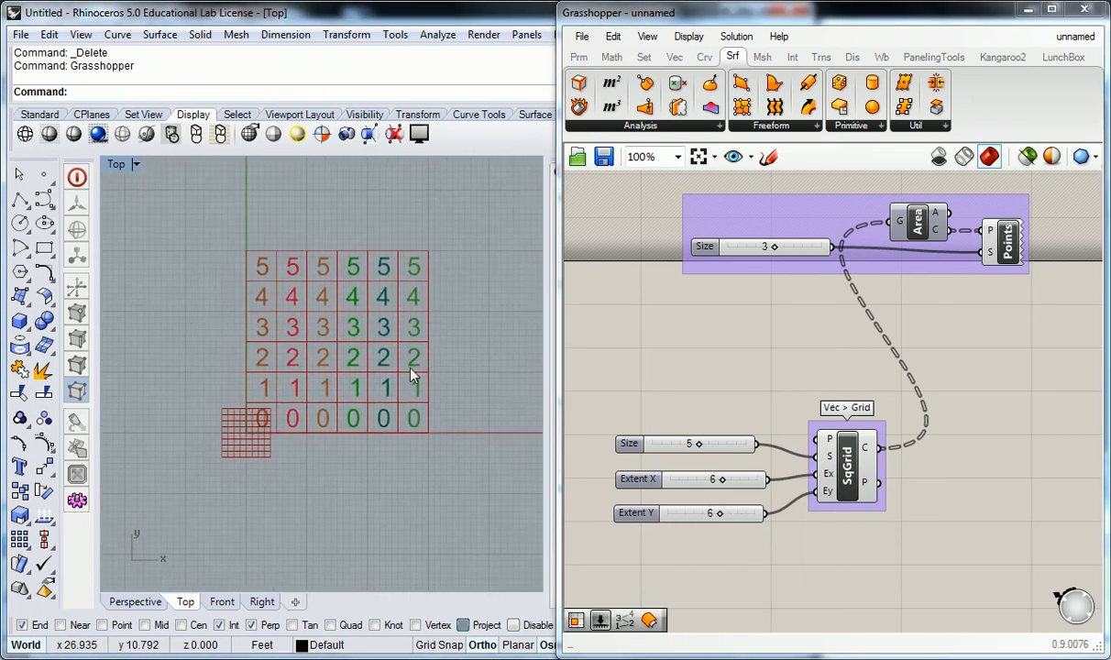
{"action": "left_click_drag", "start_coordinate": [722, 480], "coordinate": [738, 480]}
{"action": "right_click_drag", "start_coordinate": [403, 353], "coordinate": [341, 371]}
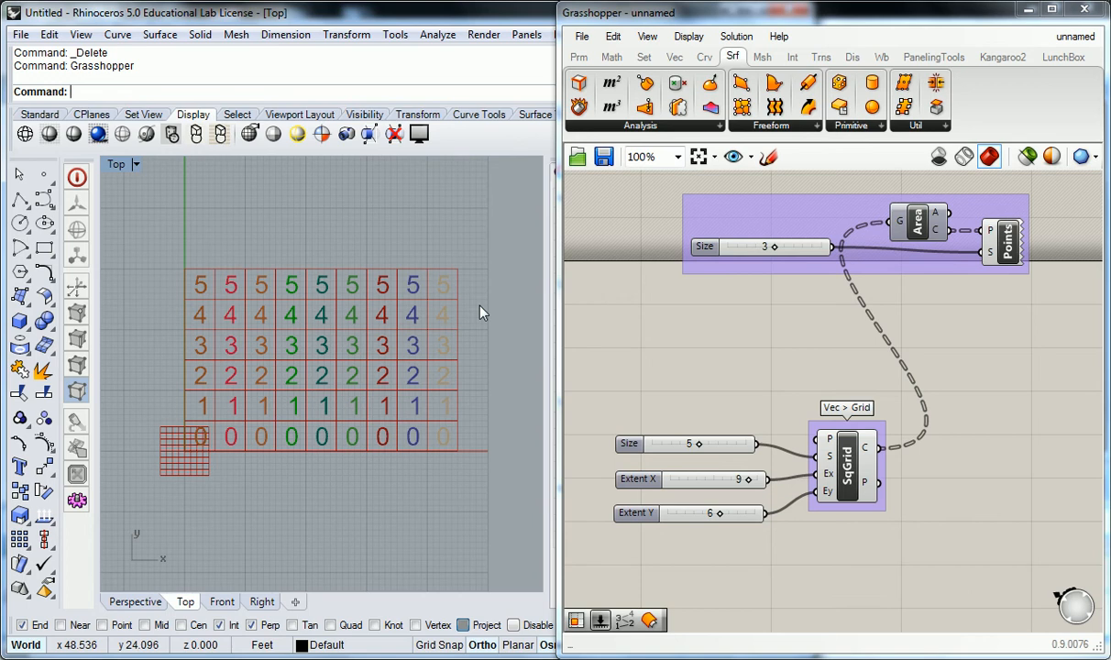
Add a Panel beside the square grid component and connect the Cells output to it.
{"action": "right_click_drag", "start_coordinate": [1008, 403], "coordinate": [928, 335]}
{"action": "left_click", "coordinate": [578, 57]}
{"action": "left_click_drag", "start_coordinate": [804, 108], "coordinate": [900, 392]}
{"action": "left_click_drag", "start_coordinate": [807, 380], "coordinate": [865, 427]}
Enlarge the Panel so that several branches of the cell list can be read at once.
{"action": "scroll", "coordinate": [924, 354], "scroll_direction": "down", "scroll_amount": 2}
{"action": "right_click_drag", "start_coordinate": [888, 285], "coordinate": [816, 314]}
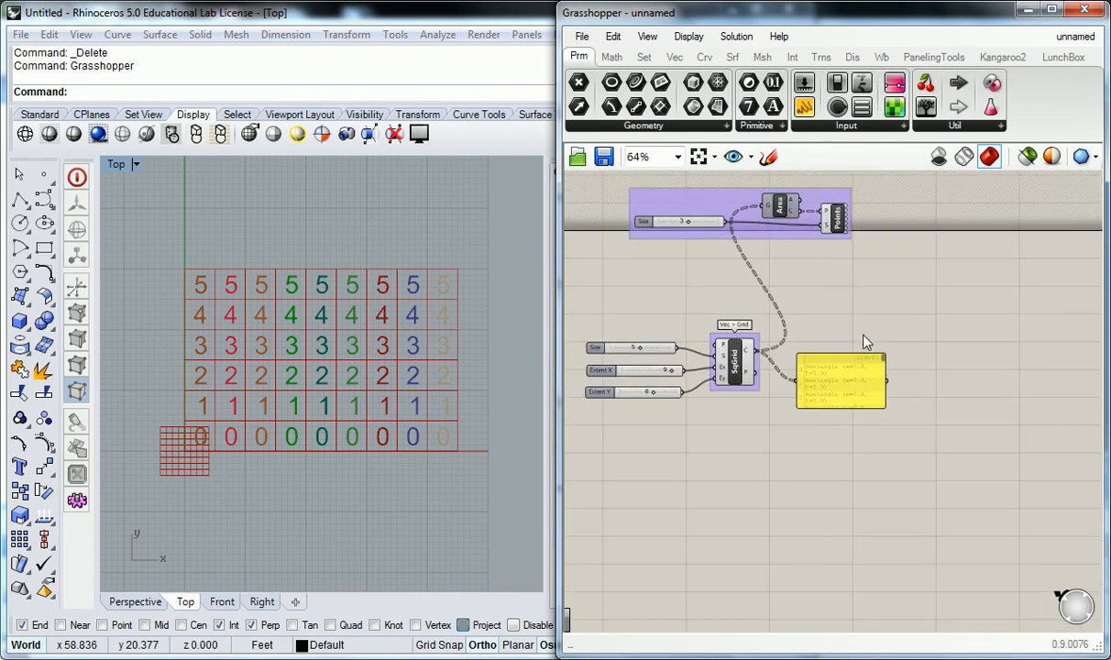
{"action": "scroll", "coordinate": [779, 288], "scroll_direction": "up", "scroll_amount": 2}
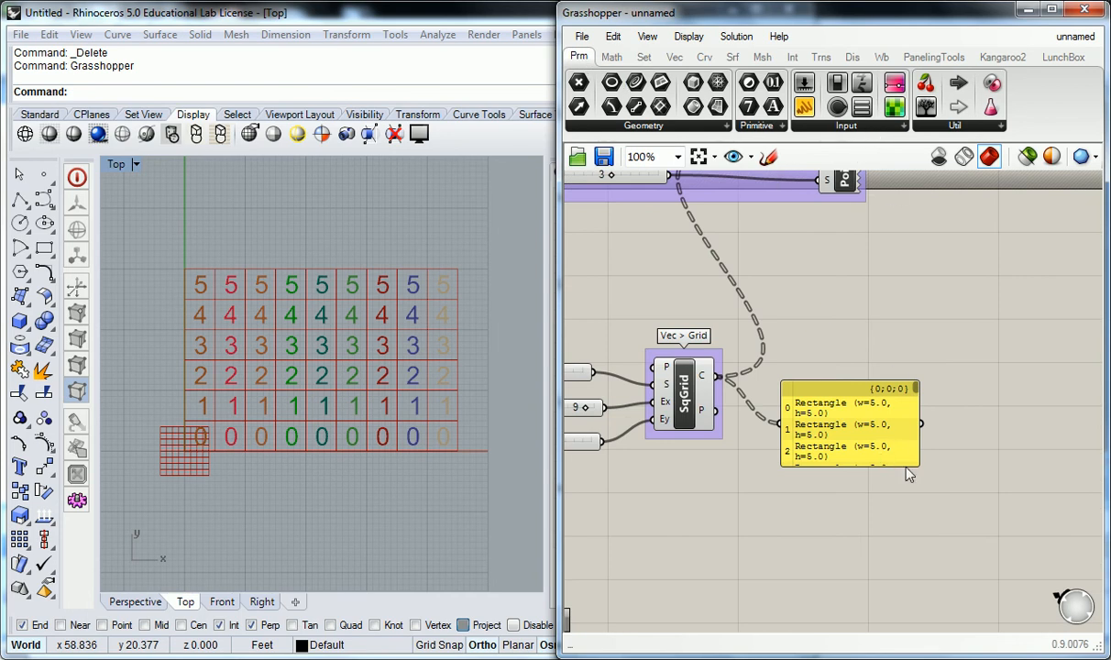
{"action": "left_click_drag", "start_coordinate": [918, 464], "coordinate": [1023, 627]}
{"action": "scroll", "coordinate": [987, 539], "scroll_direction": "down", "scroll_amount": 2}
{"action": "right_click_drag", "start_coordinate": [964, 480], "coordinate": [860, 345]}
{"action": "scroll", "coordinate": [866, 385], "scroll_direction": "up", "scroll_amount": 2}
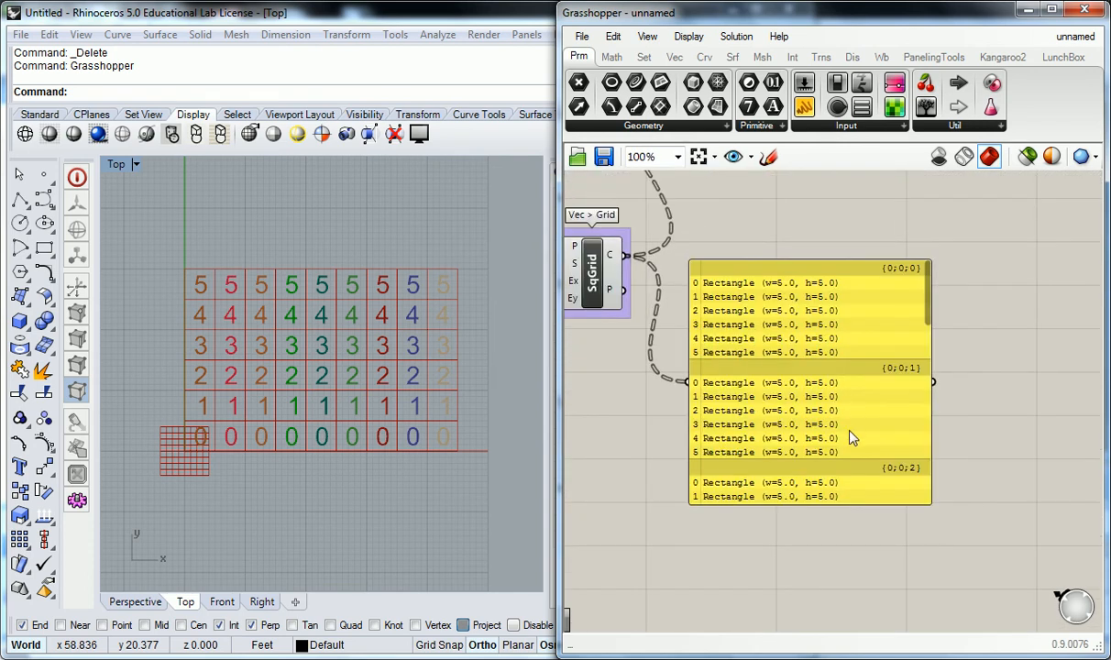
{"action": "left_click_drag", "start_coordinate": [889, 506], "coordinate": [901, 602]}
{"action": "scroll", "coordinate": [821, 259], "scroll_direction": "down", "scroll_amount": 1}
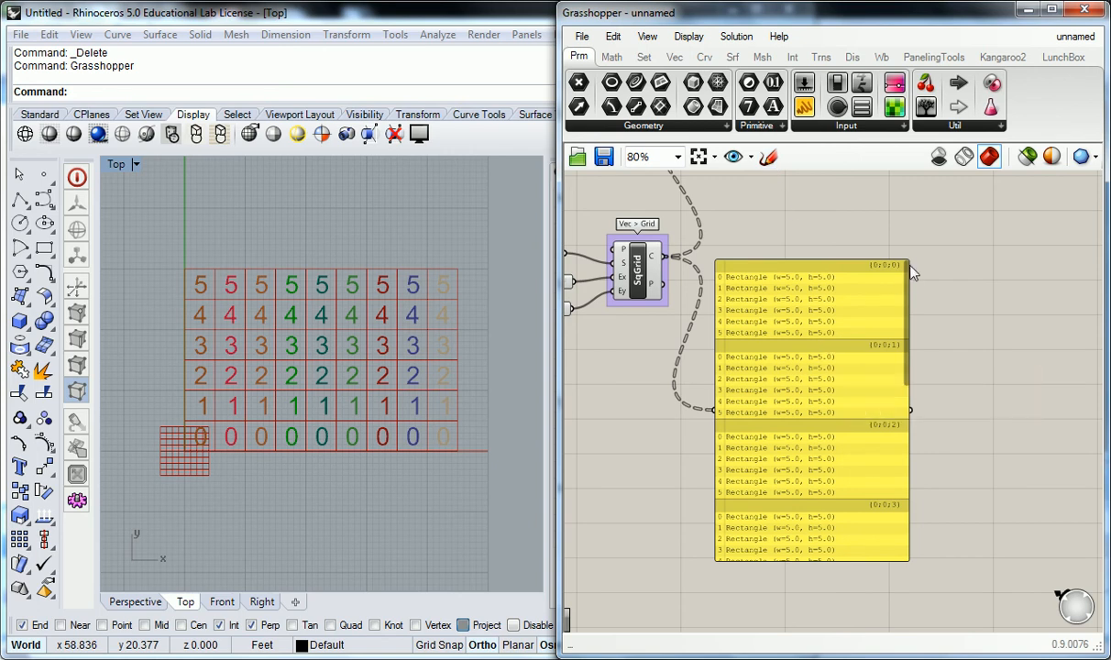
Flatten the square grid's Cells output and set the point label size slider to 1.
{"action": "right_click_drag", "start_coordinate": [816, 228], "coordinate": [926, 351]}
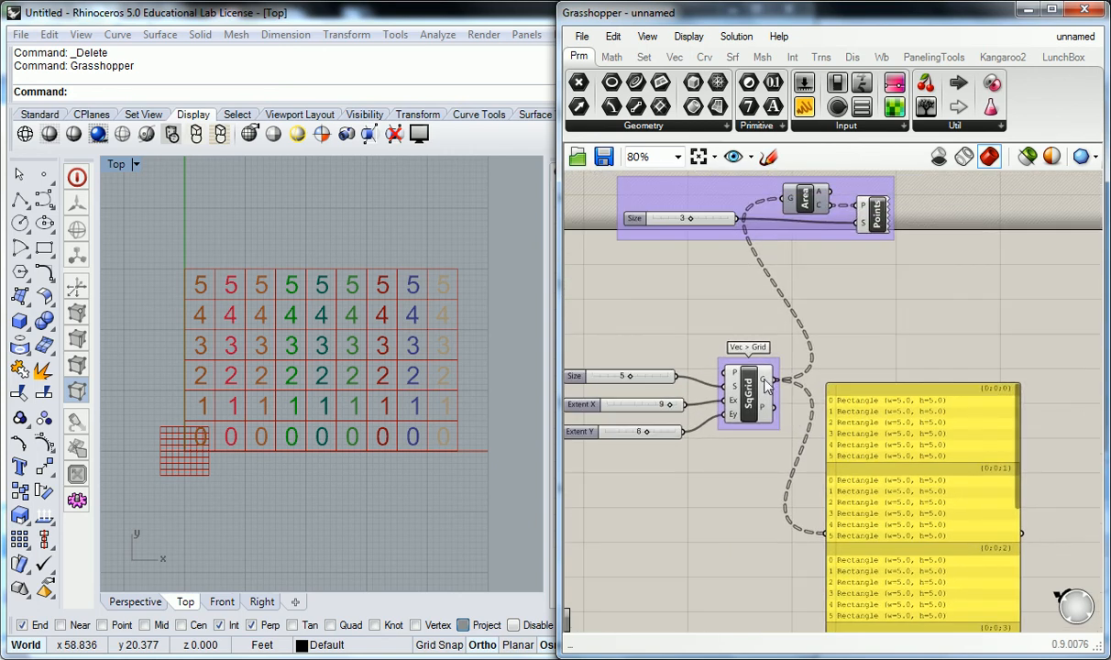
{"action": "mouse_move", "coordinate": [764, 379]}
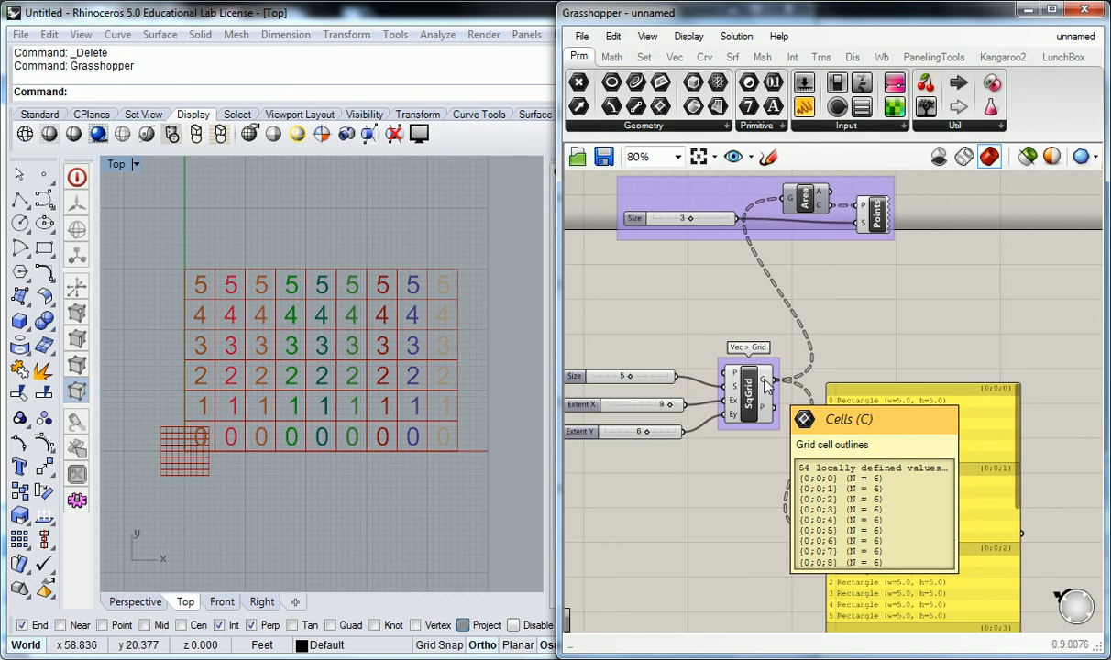
{"action": "right_click", "coordinate": [766, 383]}
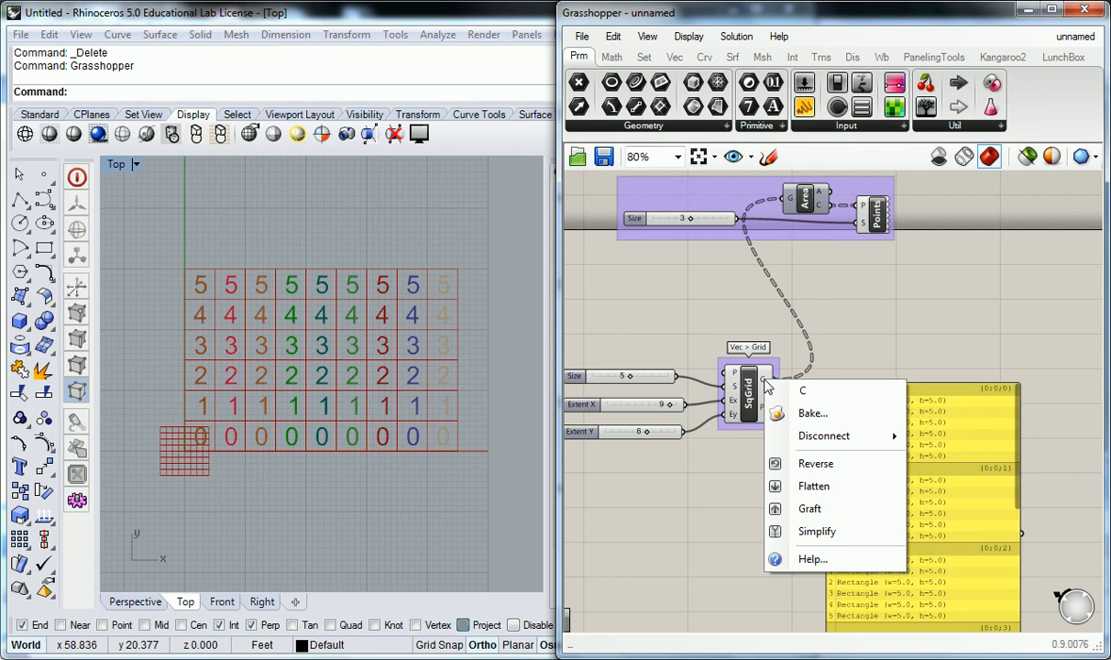
{"action": "left_click", "coordinate": [830, 492]}
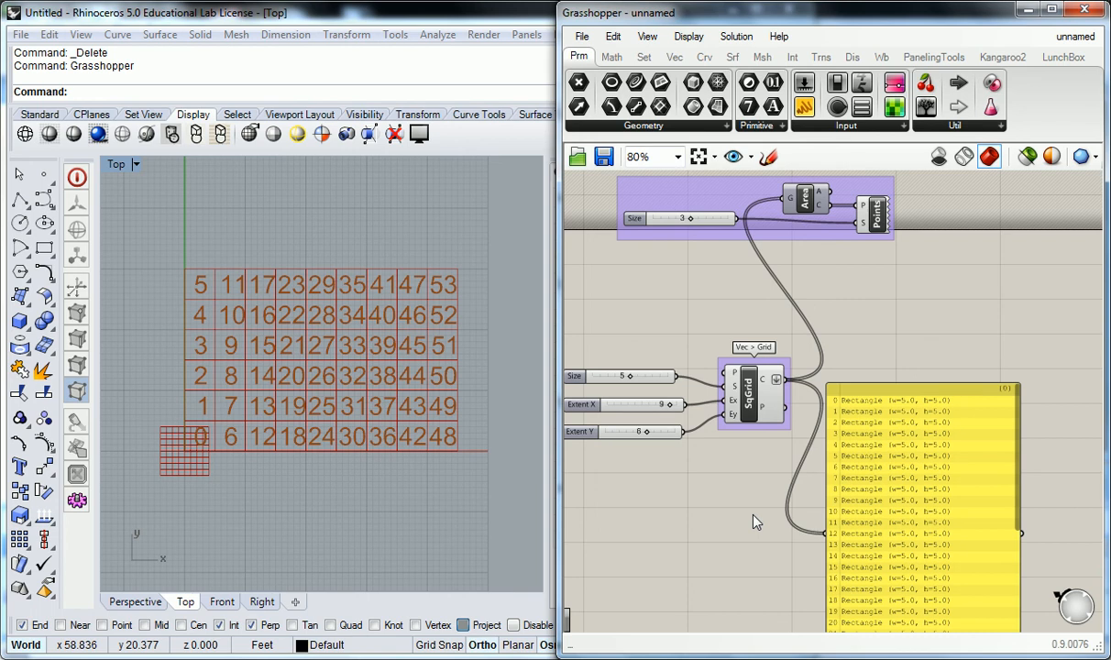
{"action": "left_click_drag", "start_coordinate": [688, 221], "coordinate": [631, 210]}
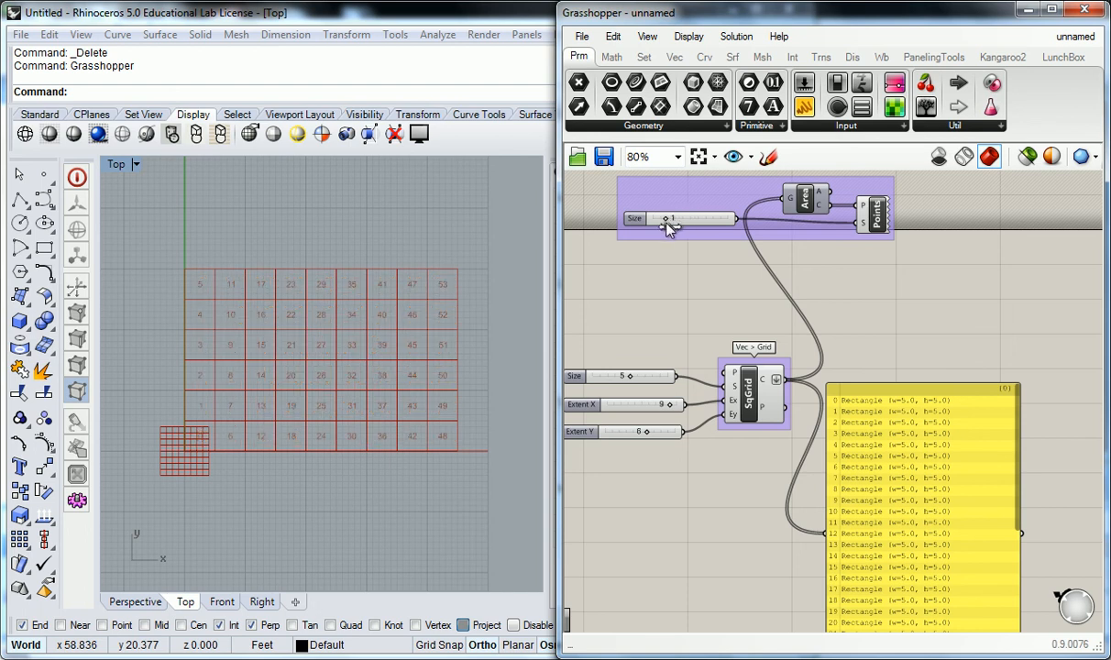
Turn off flattening on the square grid's Cells output.
{"action": "right_click_drag", "start_coordinate": [873, 335], "coordinate": [834, 343]}
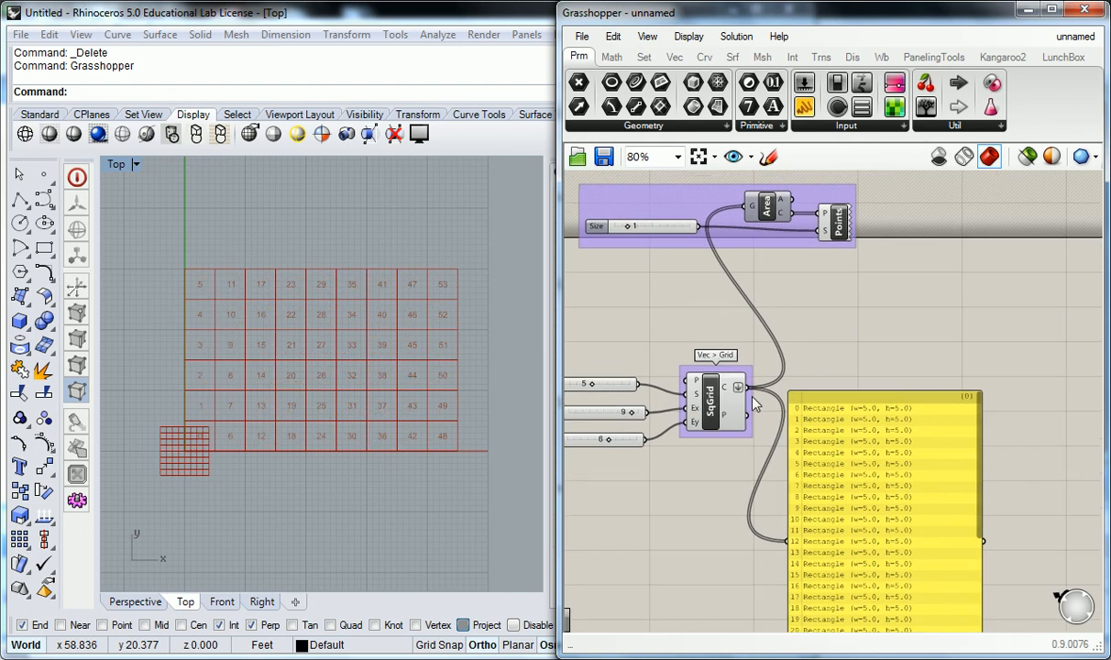
{"action": "right_click", "coordinate": [741, 396]}
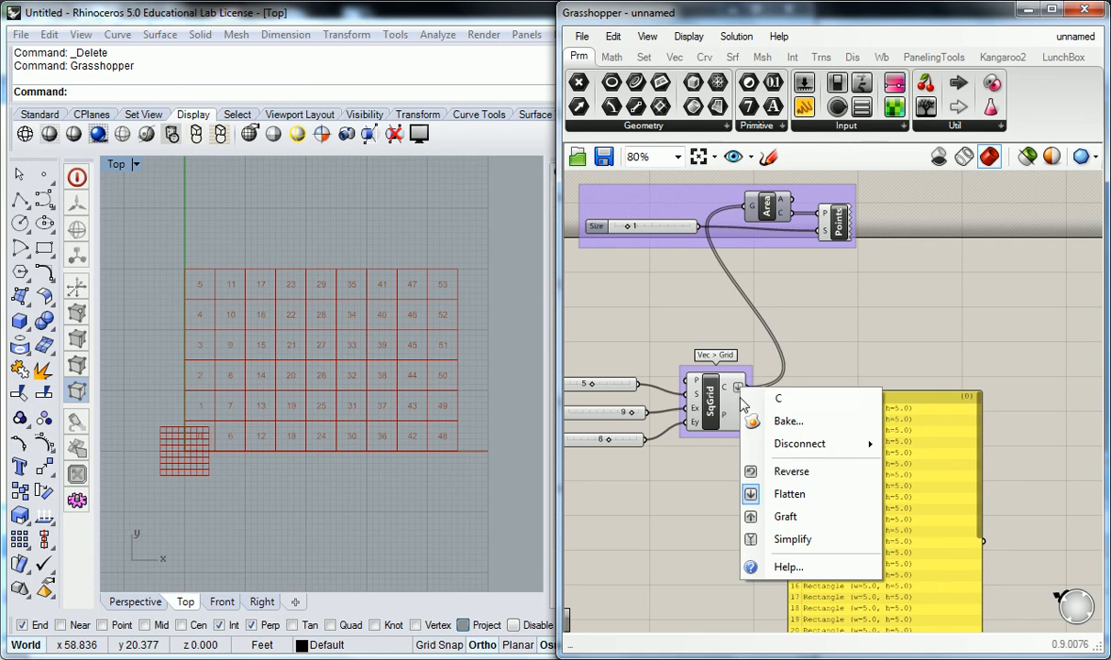
{"action": "left_click", "coordinate": [788, 493]}
{"action": "right_click_drag", "start_coordinate": [755, 380], "coordinate": [741, 373]}
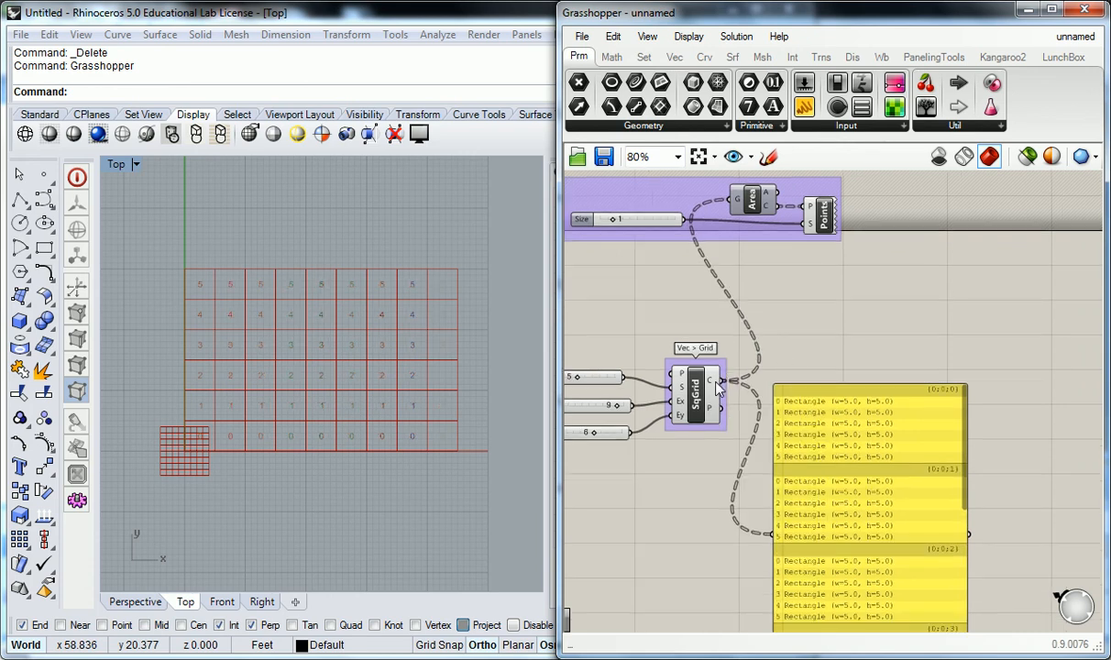
Disconnect all wires from the square grid's Cells output.
{"action": "right_click", "coordinate": [716, 382]}
{"action": "mouse_move", "coordinate": [772, 446]}
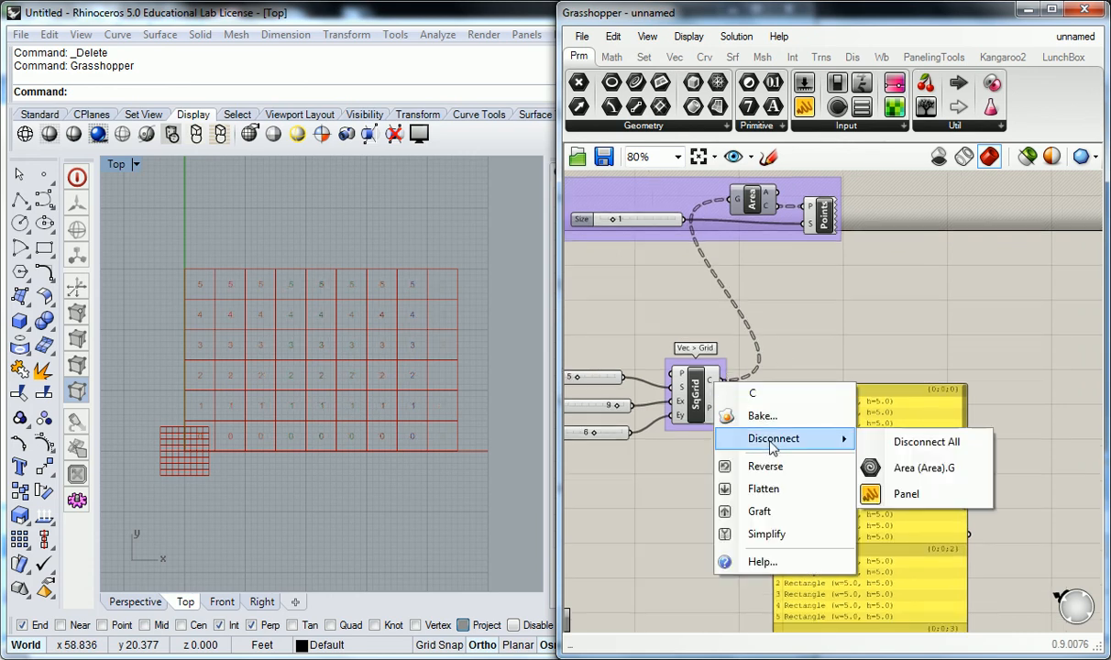
{"action": "left_click", "coordinate": [925, 442]}
{"action": "right_click_drag", "start_coordinate": [810, 330], "coordinate": [837, 349]}
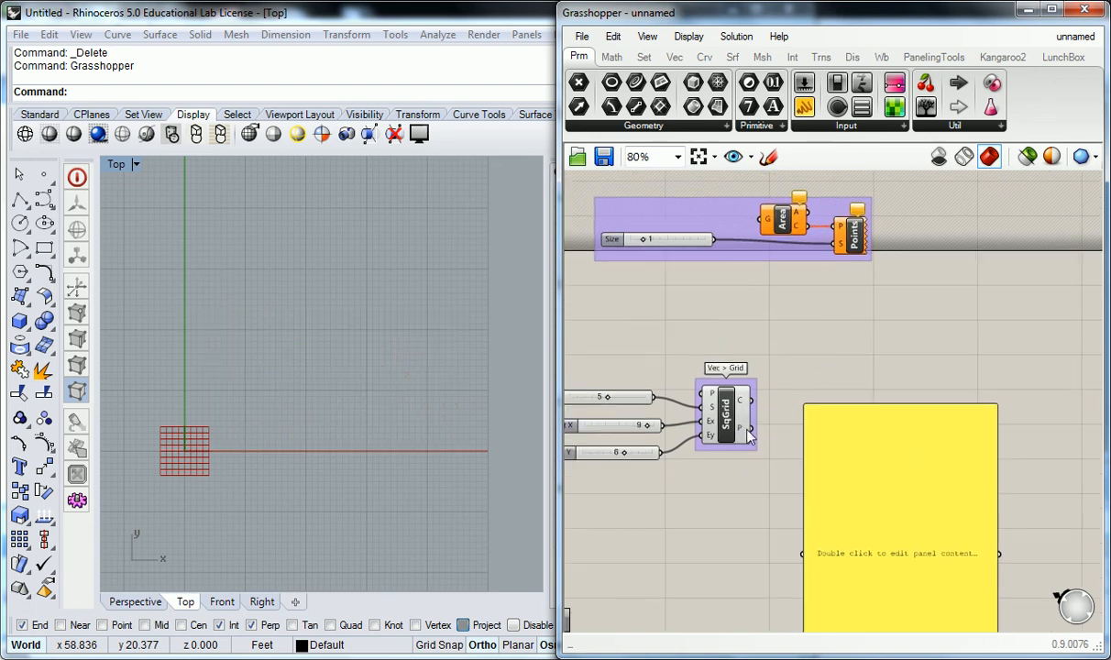
Connect the square grid's Points output to the Panel to list the grid points by branch.
{"action": "mouse_move", "coordinate": [743, 433]}
{"action": "left_click_drag", "start_coordinate": [752, 436], "coordinate": [803, 553]}
{"action": "right_click_drag", "start_coordinate": [841, 371], "coordinate": [784, 259]}
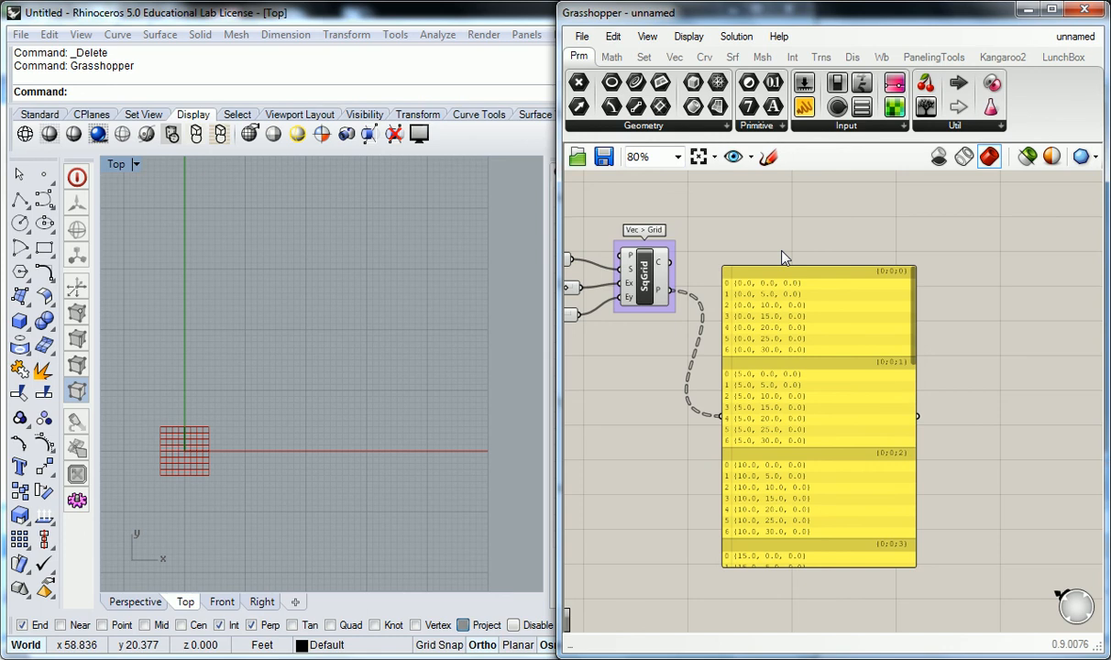
{"action": "right_click_drag", "start_coordinate": [760, 240], "coordinate": [791, 345]}
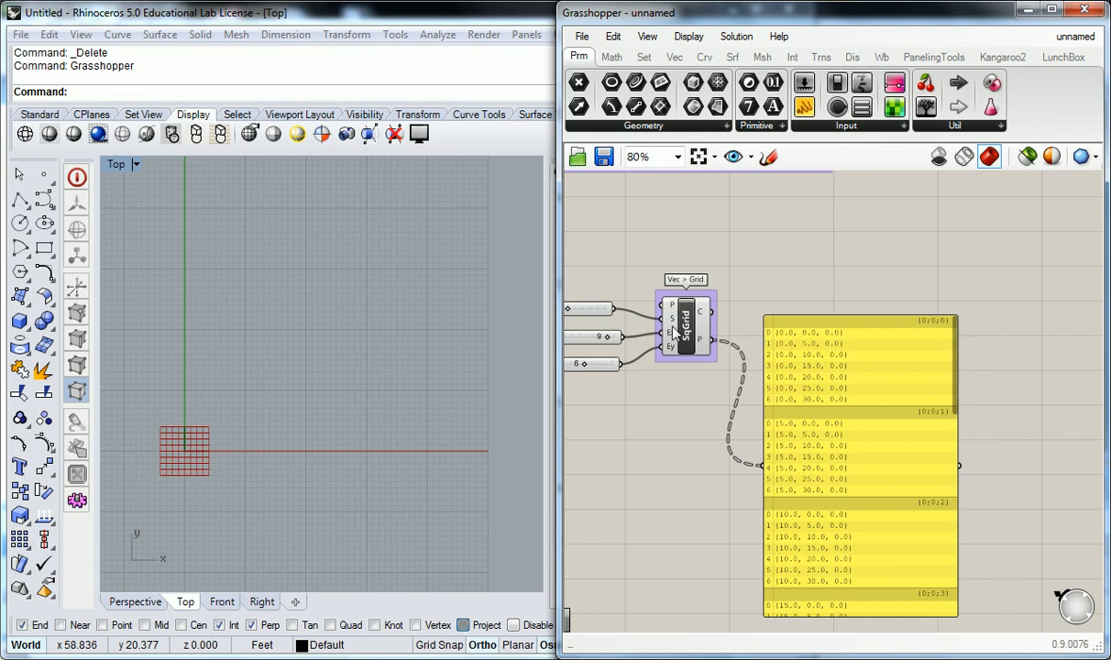
Flatten the square grid's Points output to compare the lists and turn the flattening off again.
{"action": "right_click", "coordinate": [708, 345]}
{"action": "left_click", "coordinate": [751, 449]}
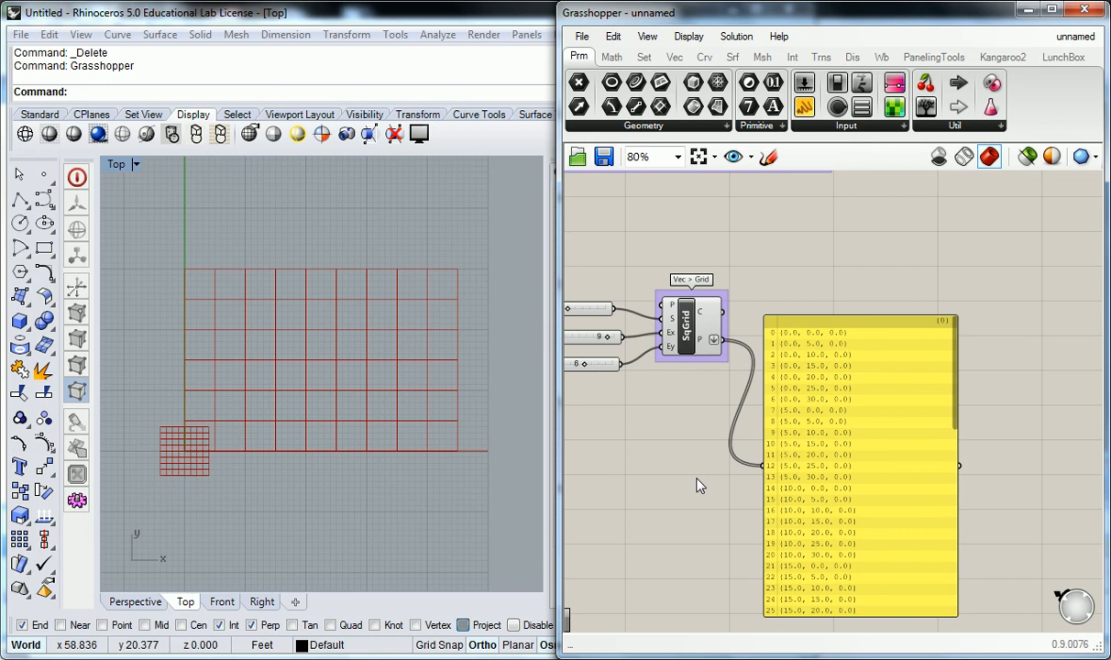
{"action": "right_click", "coordinate": [715, 340]}
{"action": "left_click", "coordinate": [776, 447]}
{"action": "right_click_drag", "start_coordinate": [780, 230], "coordinate": [754, 285]}
{"action": "scroll", "coordinate": [788, 319], "scroll_direction": "down", "scroll_amount": 2}
{"action": "scroll", "coordinate": [787, 319], "scroll_direction": "up", "scroll_amount": 2}
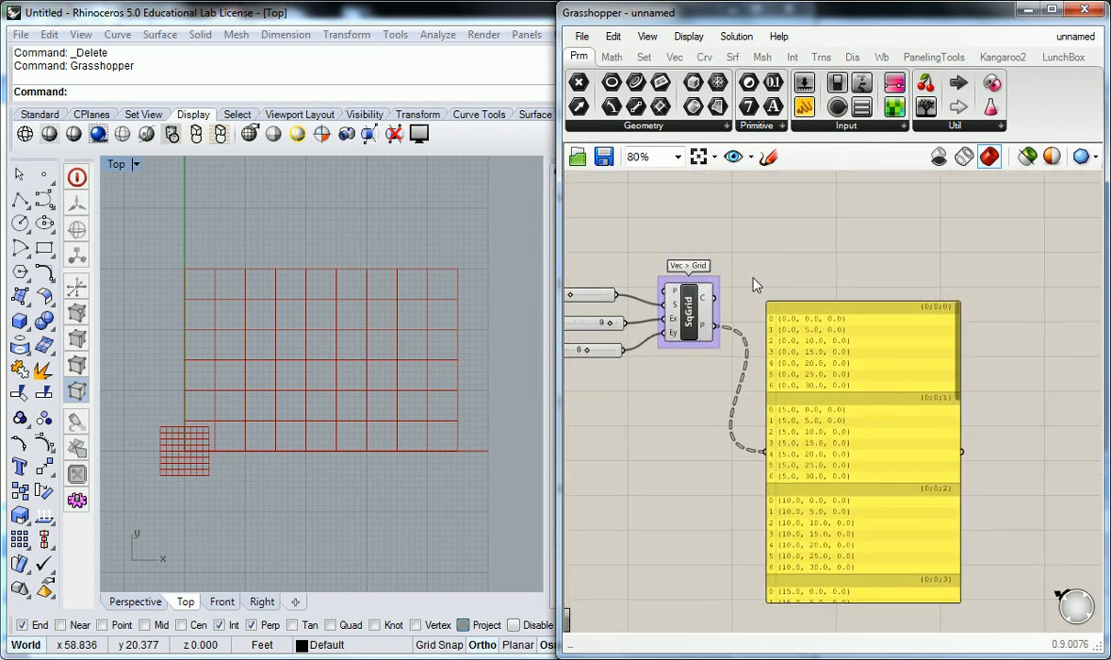
Connect the square grid's Points output to the P input of the point labelling component in place of the Area centroids.
{"action": "right_click_drag", "start_coordinate": [753, 285], "coordinate": [767, 383]}
{"action": "left_click_drag", "start_coordinate": [726, 424], "coordinate": [747, 223]}
Examine the index numbers at the grid's corner points, column by column, in the Top viewport.
{"action": "scroll", "coordinate": [175, 418], "scroll_direction": "up", "scroll_amount": 5}
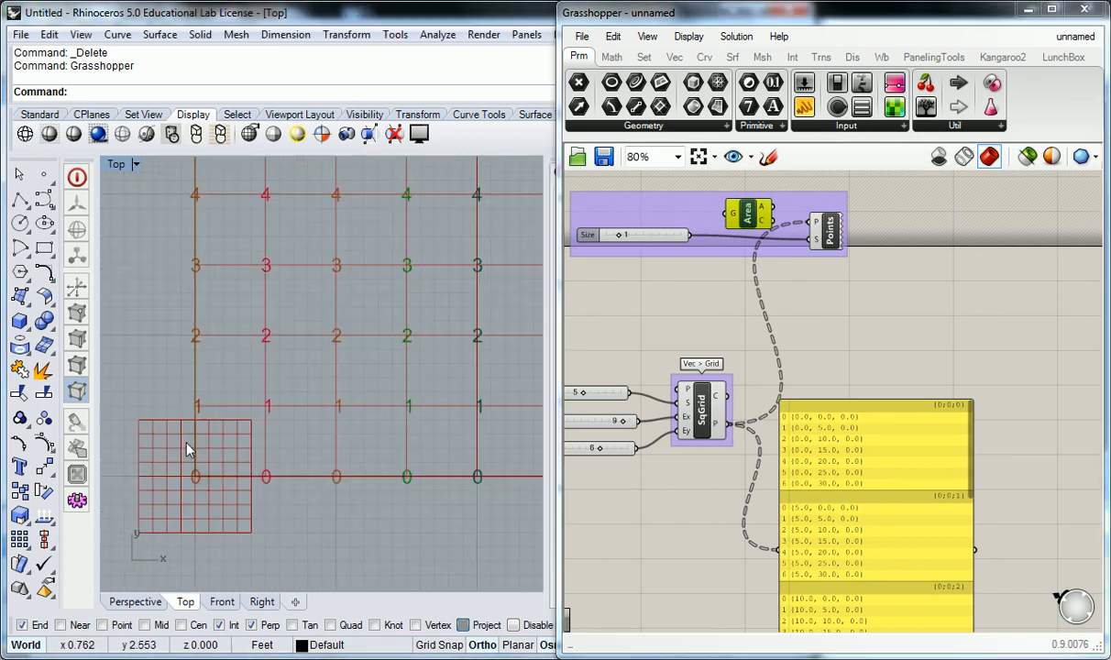
{"action": "scroll", "coordinate": [285, 317], "scroll_direction": "up", "scroll_amount": 4}
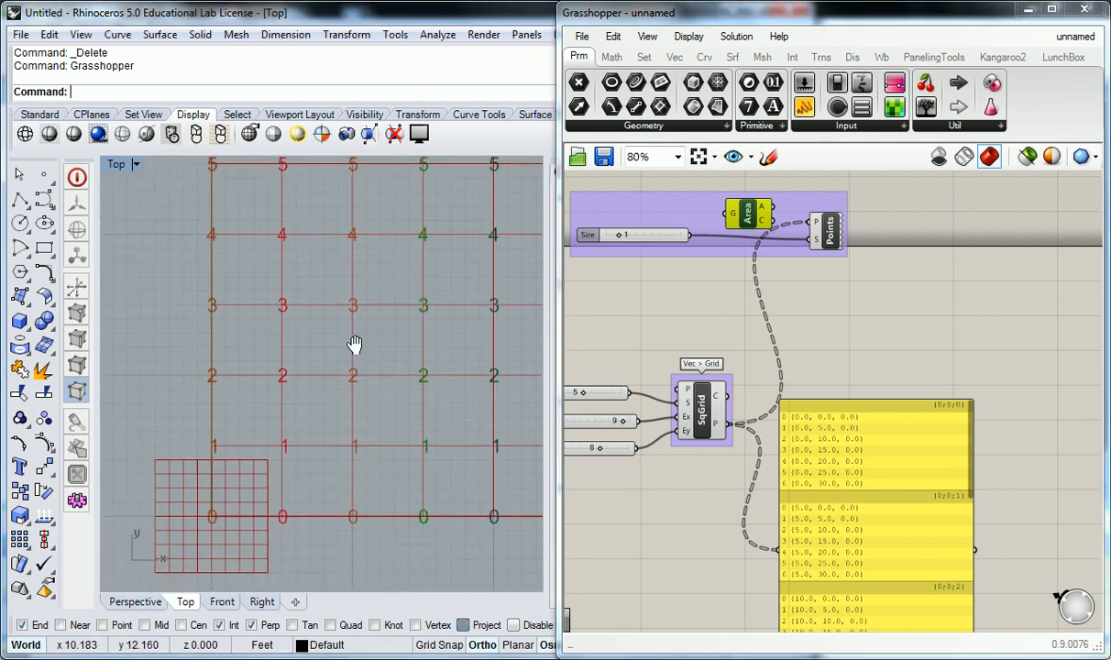
{"action": "right_click_drag", "start_coordinate": [265, 447], "coordinate": [300, 403]}
{"action": "scroll", "coordinate": [277, 398], "scroll_direction": "down", "scroll_amount": 2}
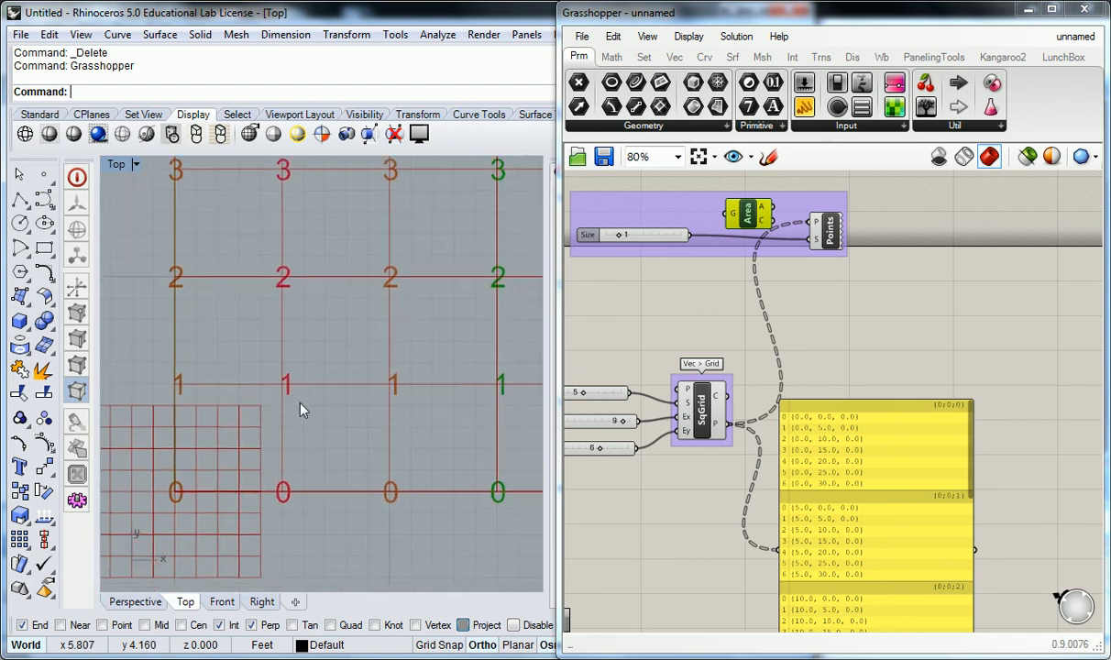
{"action": "right_click_drag", "start_coordinate": [385, 427], "coordinate": [359, 427]}
{"action": "scroll", "coordinate": [432, 430], "scroll_direction": "down", "scroll_amount": 3}
{"action": "right_click_drag", "start_coordinate": [432, 430], "coordinate": [325, 438]}
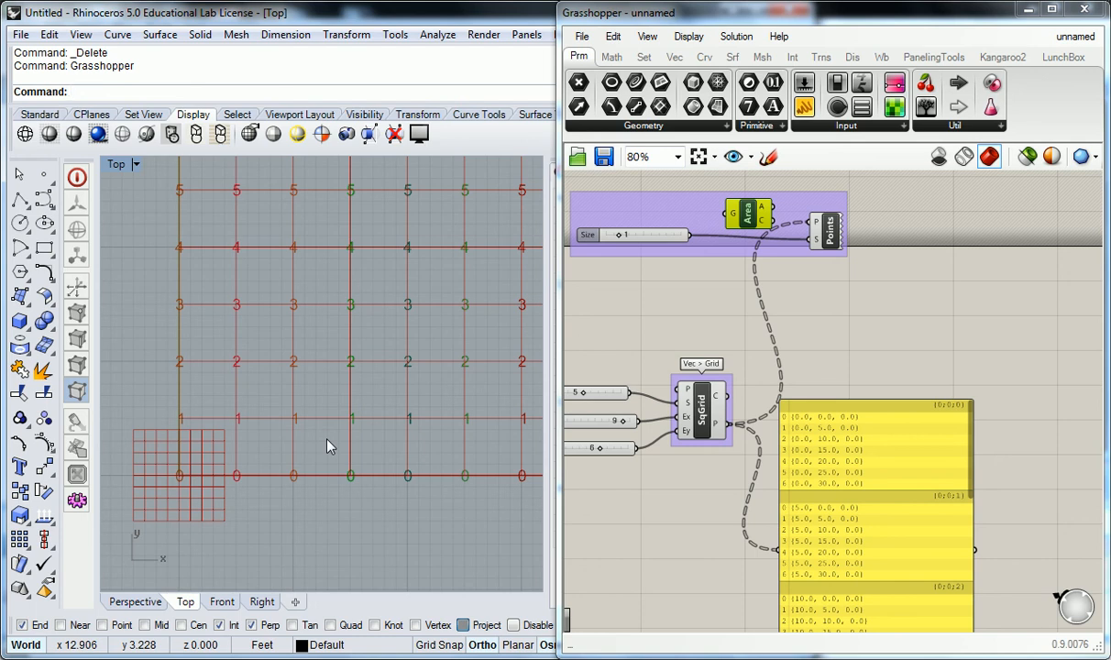
Flatten the square grid's Points output and view the index numbers across the whole grid.
{"action": "right_click", "coordinate": [702, 431]}
{"action": "left_click", "coordinate": [761, 528]}
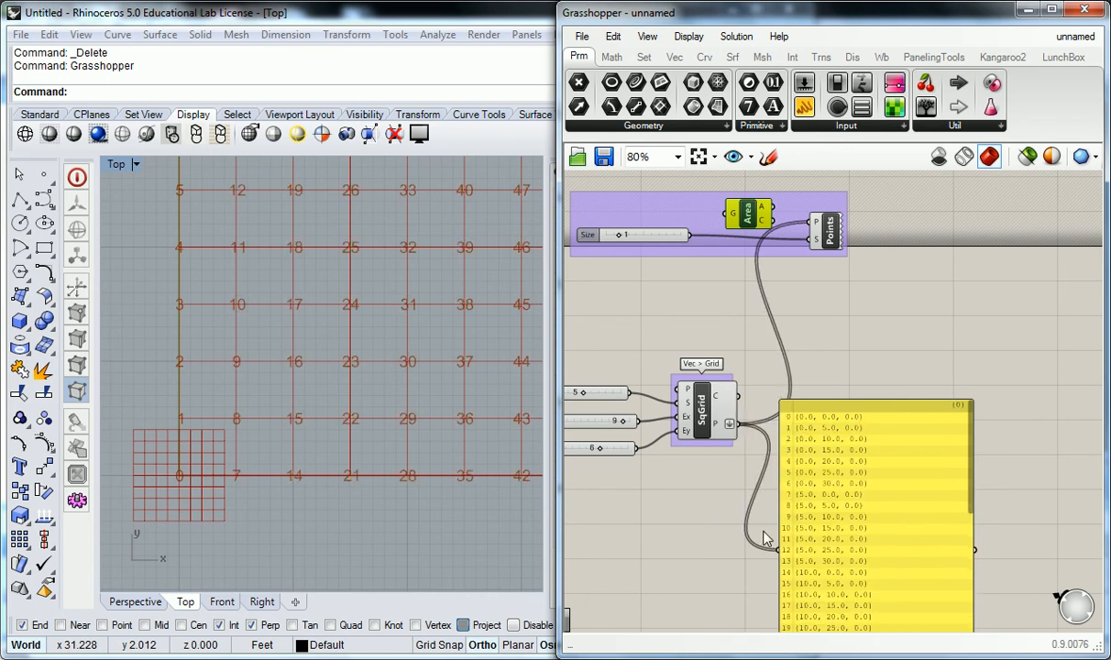
{"action": "scroll", "coordinate": [262, 492], "scroll_direction": "down", "scroll_amount": 3}
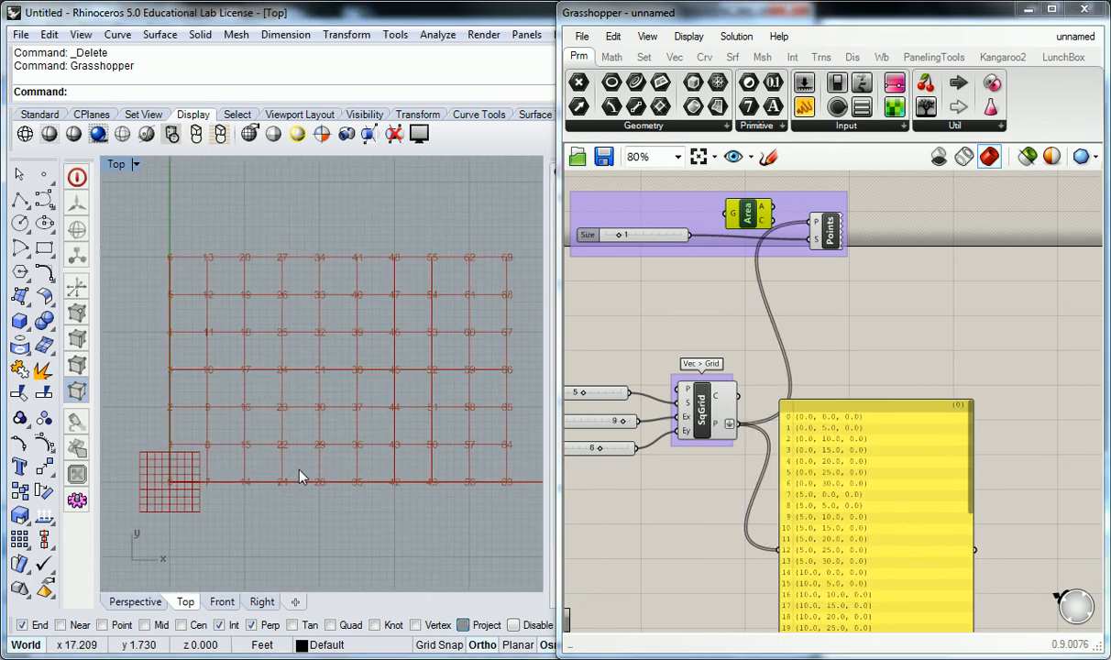